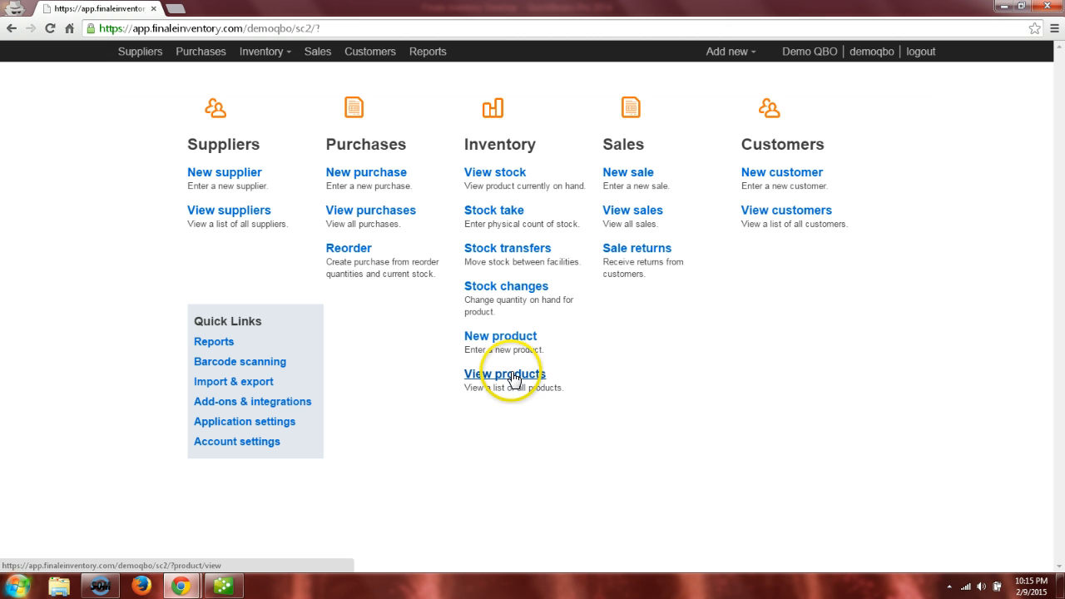
Step: Examine the supplier, purchase, product, sales and customer lists for existing records, returning to the home page after each
click(363, 213)
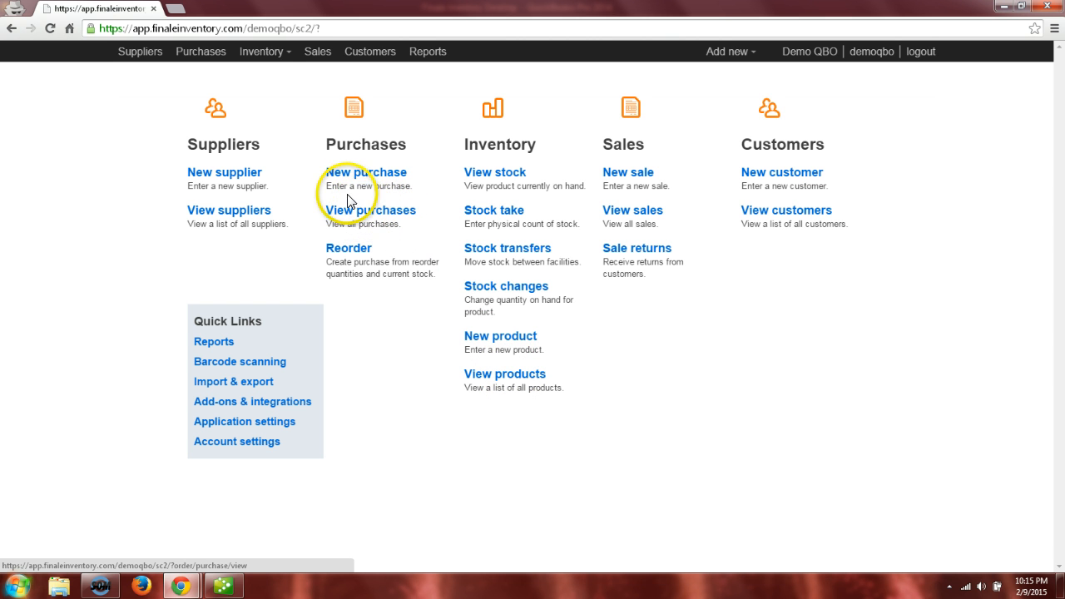
click(251, 210)
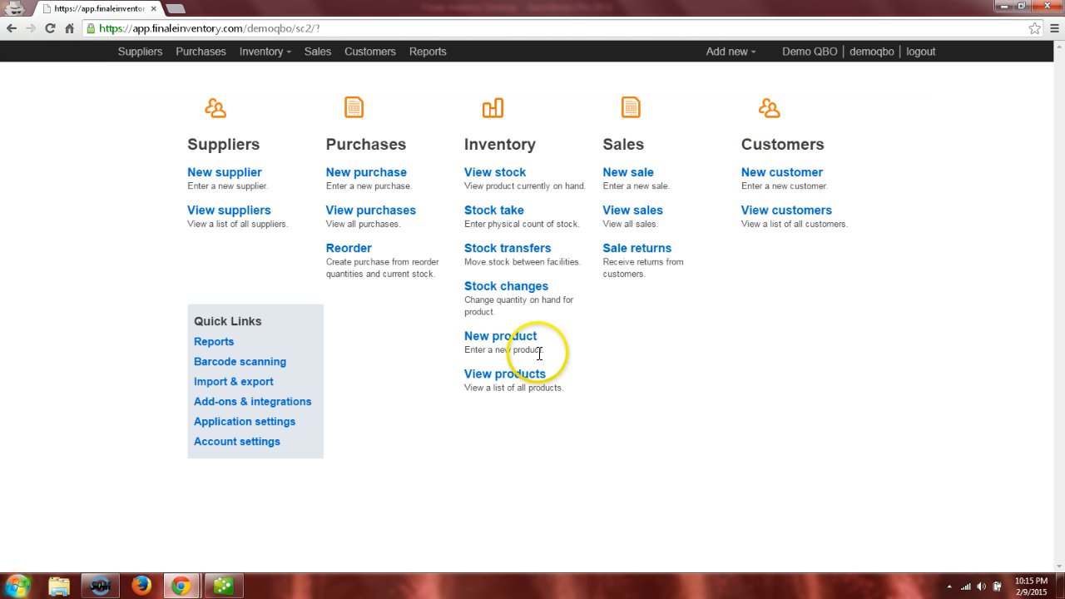
click(248, 218)
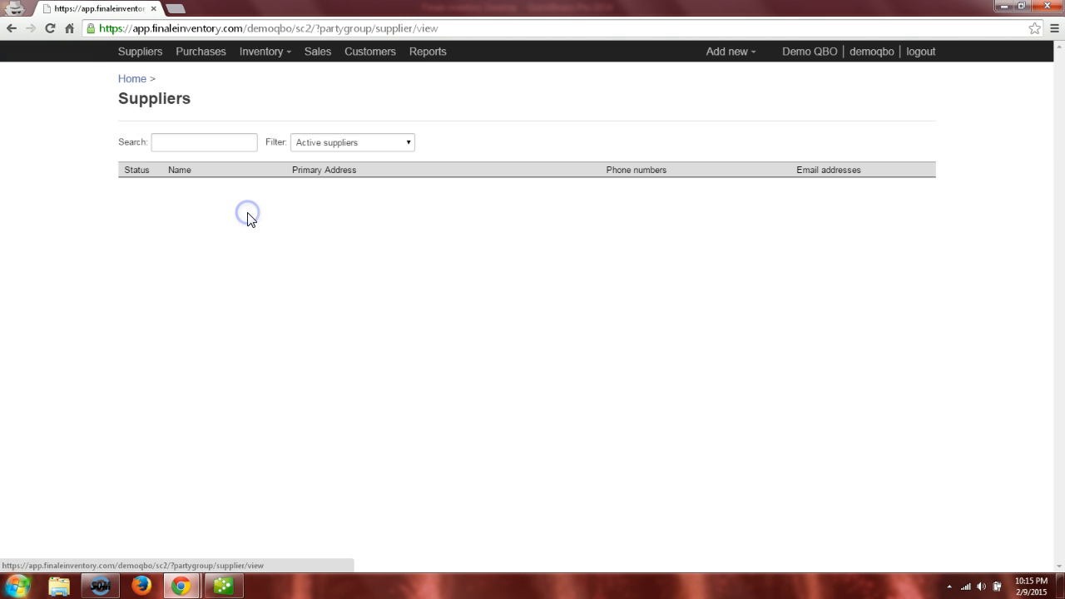
click(136, 86)
click(363, 217)
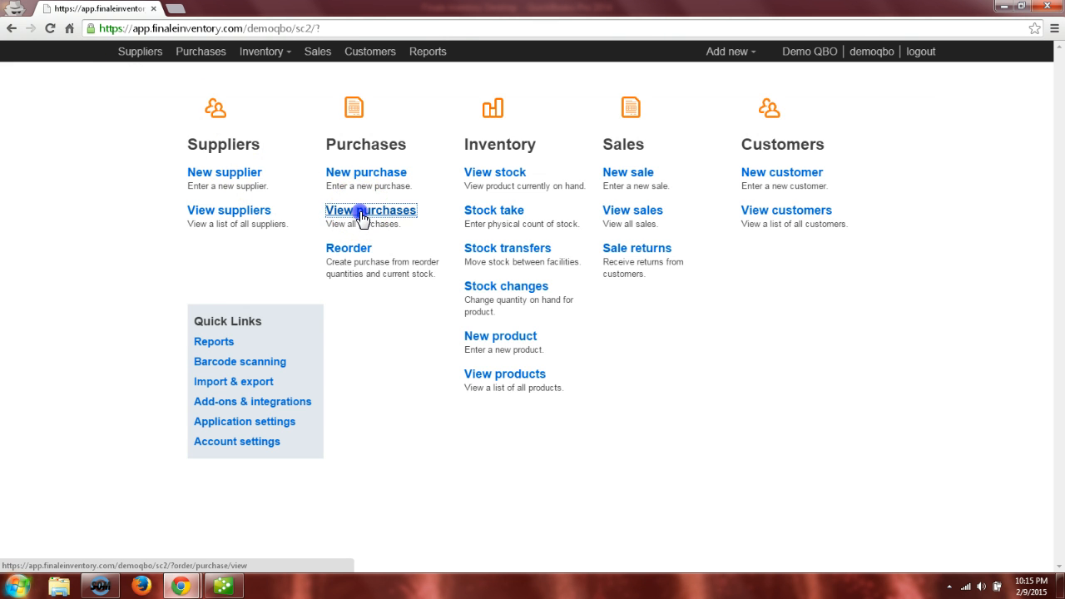
click(136, 76)
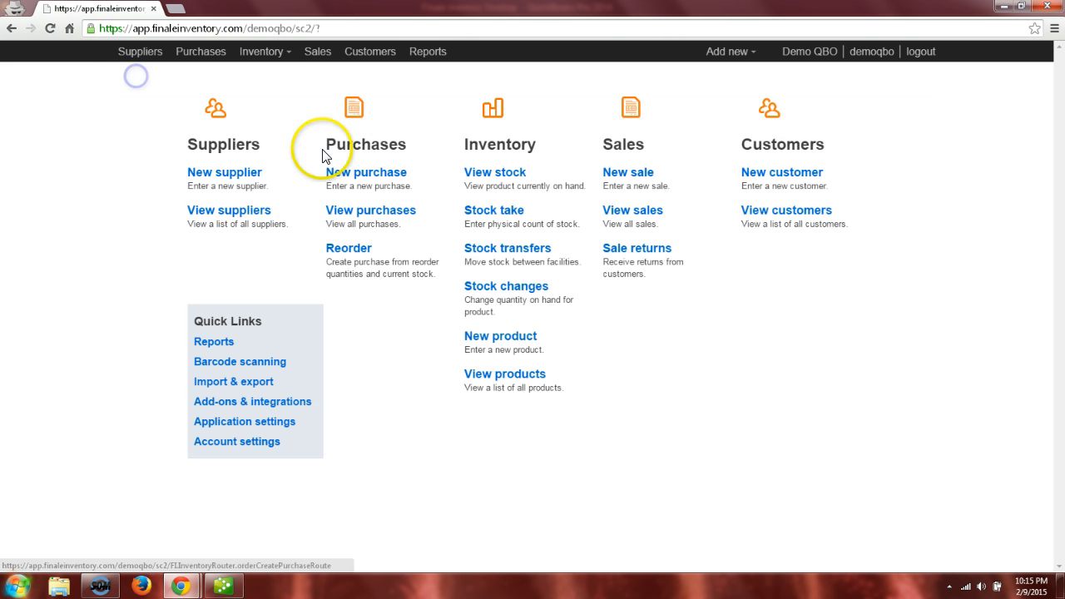
click(503, 375)
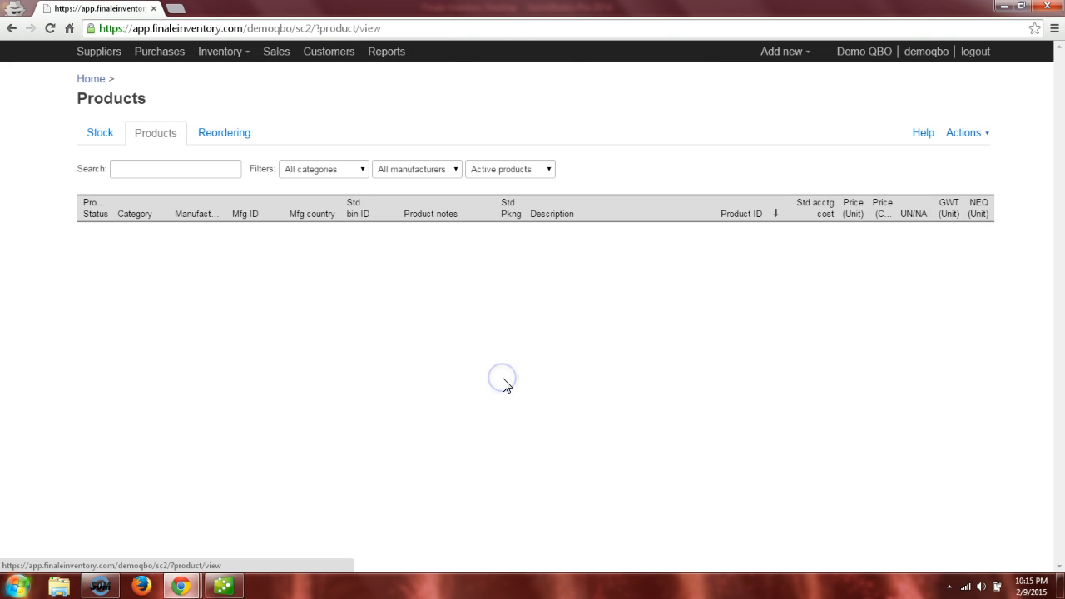
click(90, 79)
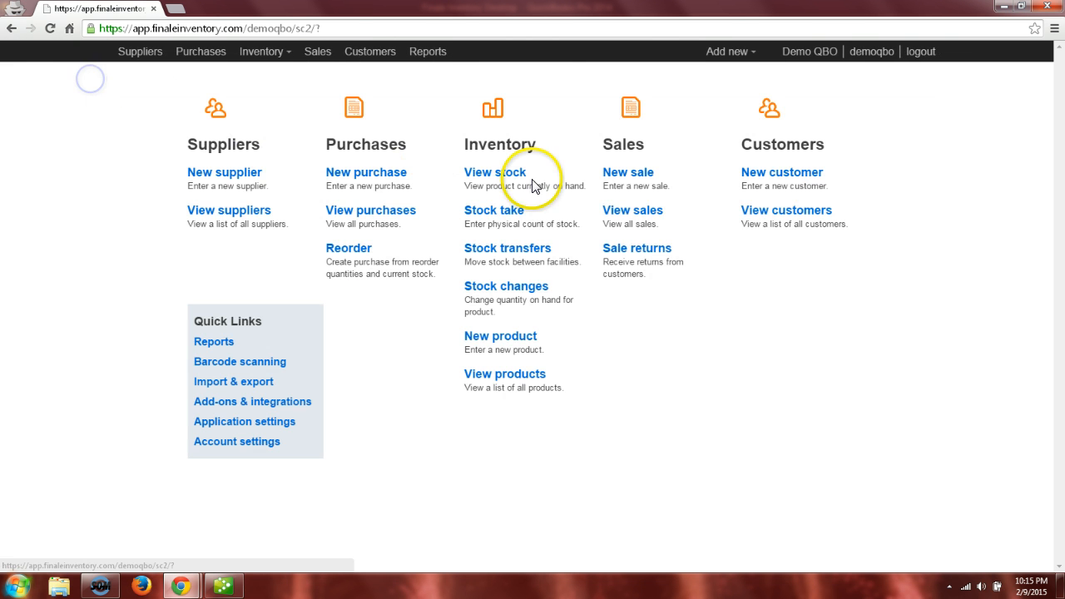
click(623, 211)
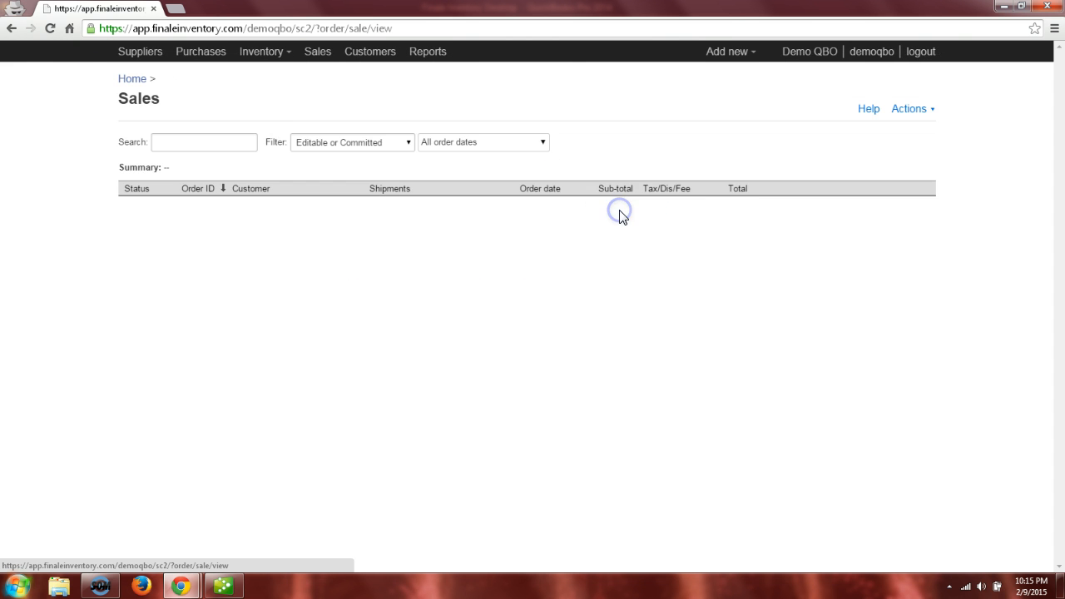
click(144, 86)
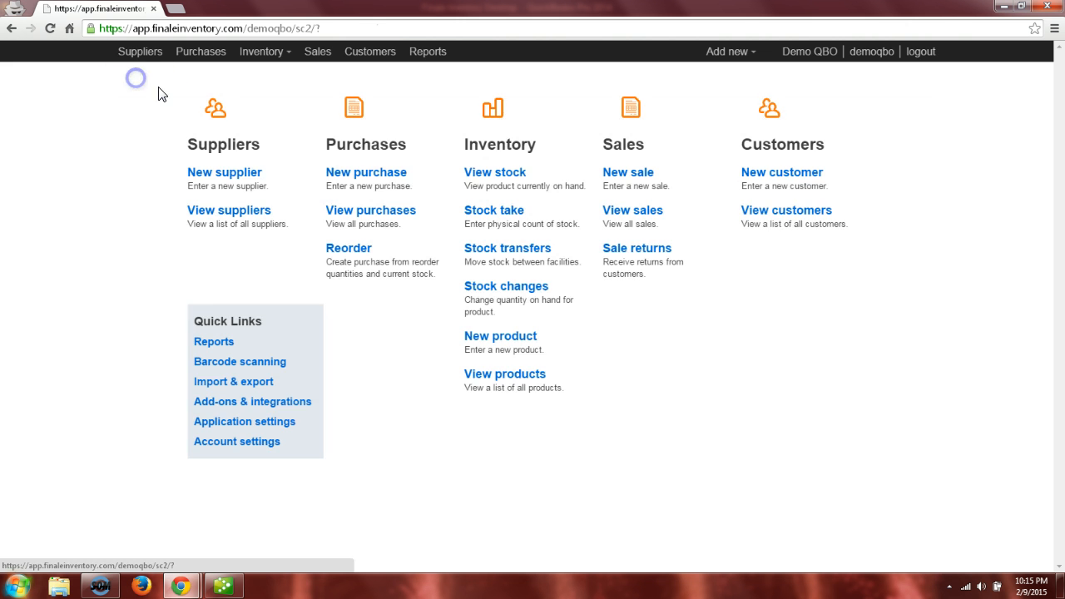
click(791, 219)
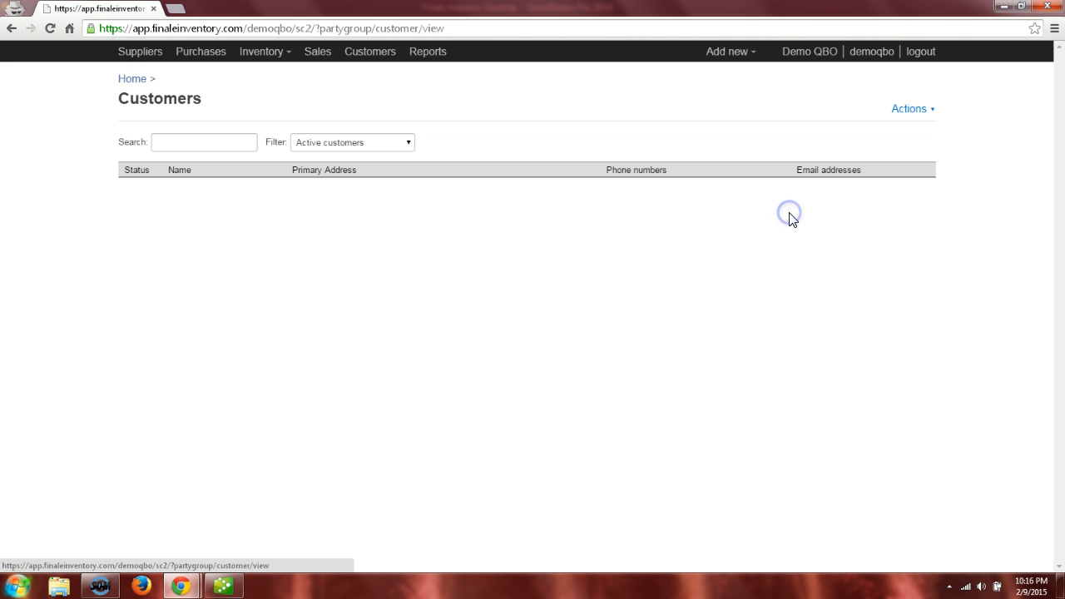
click(134, 86)
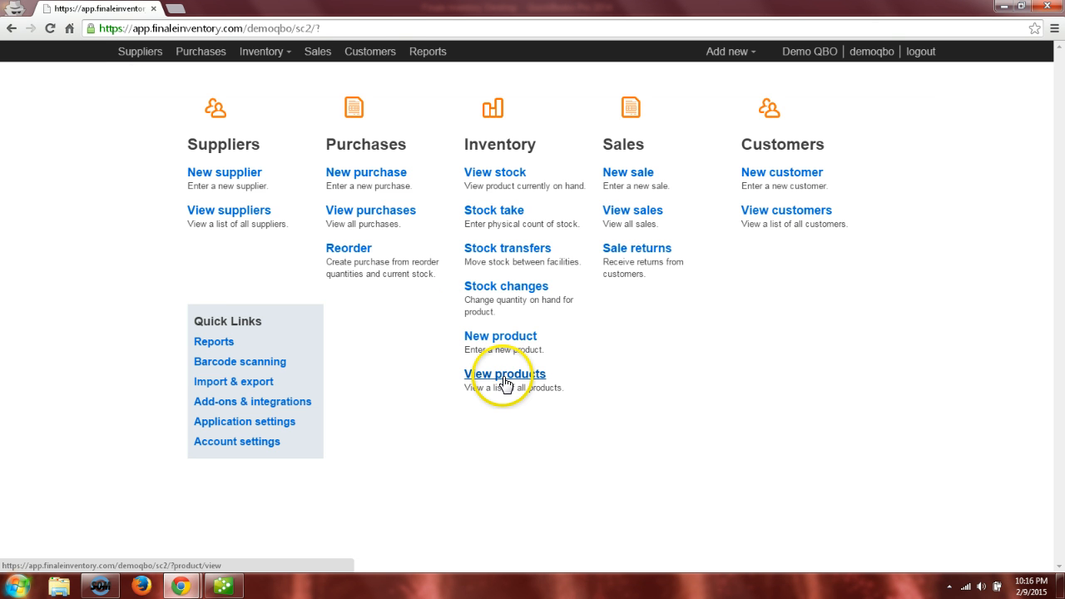
Step: Create a new product with the custom product ID YourProductID
click(504, 337)
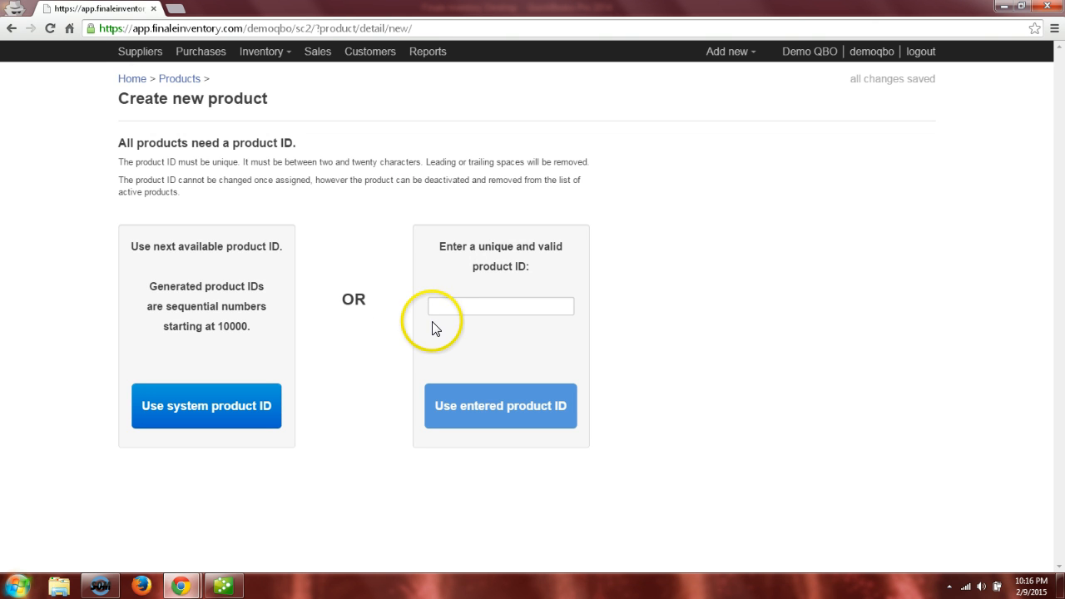
click(444, 308)
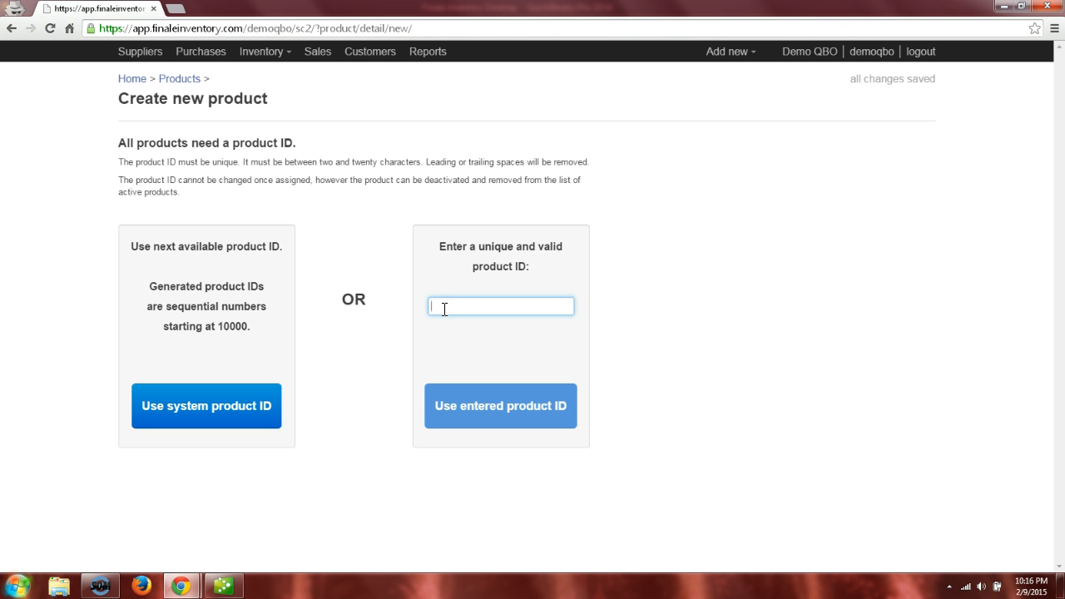
text(YogrPr)
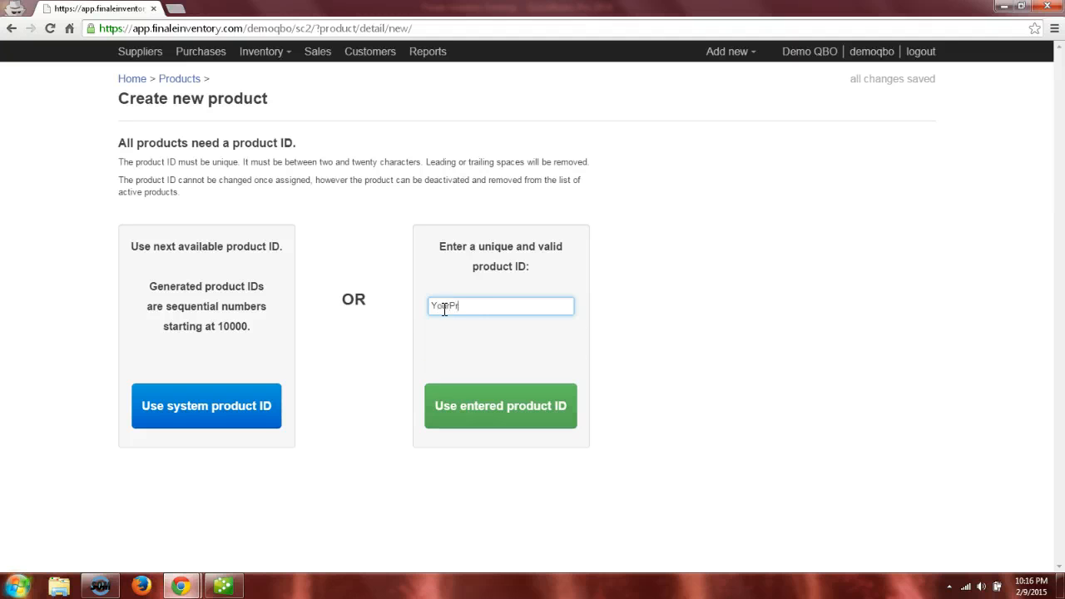
text(oductID)
click(489, 418)
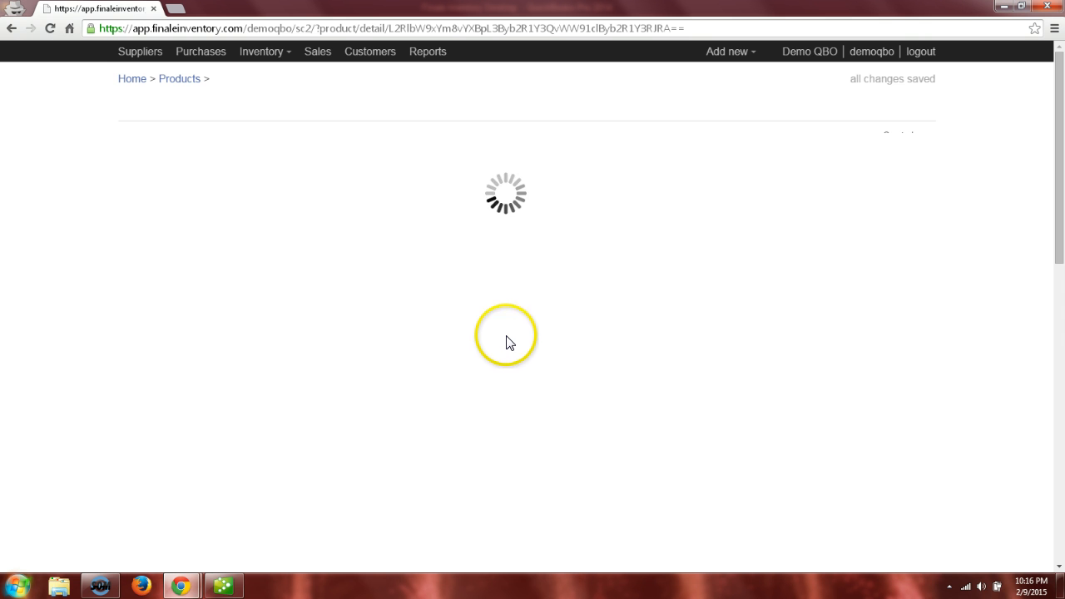
Step: Set the new product's description to "Your Product" and save the change
click(275, 316)
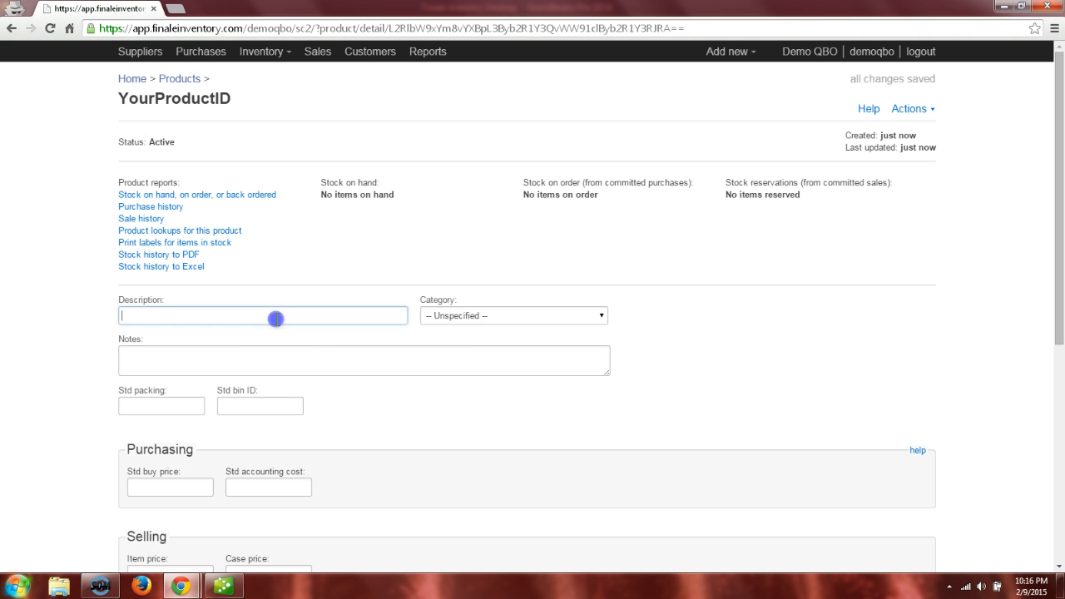
text(Your P)
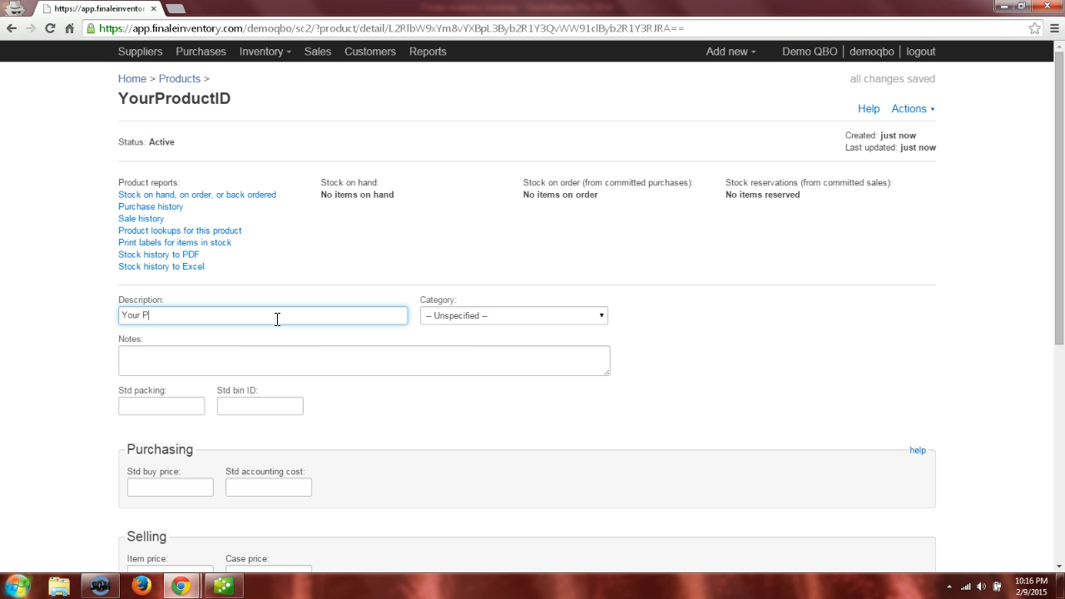
text(roduct)
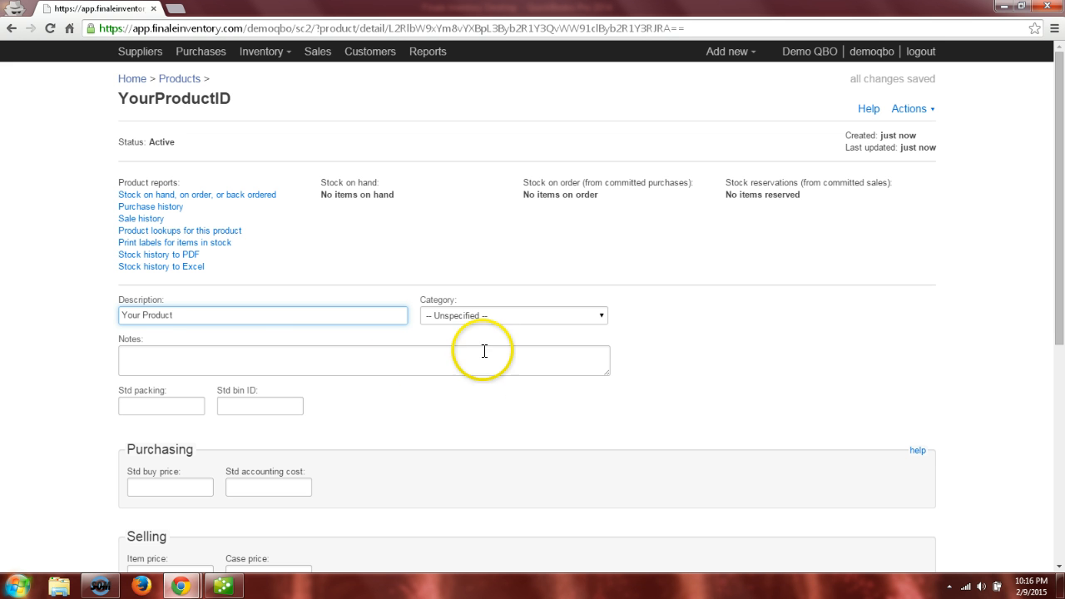
click(800, 295)
click(905, 81)
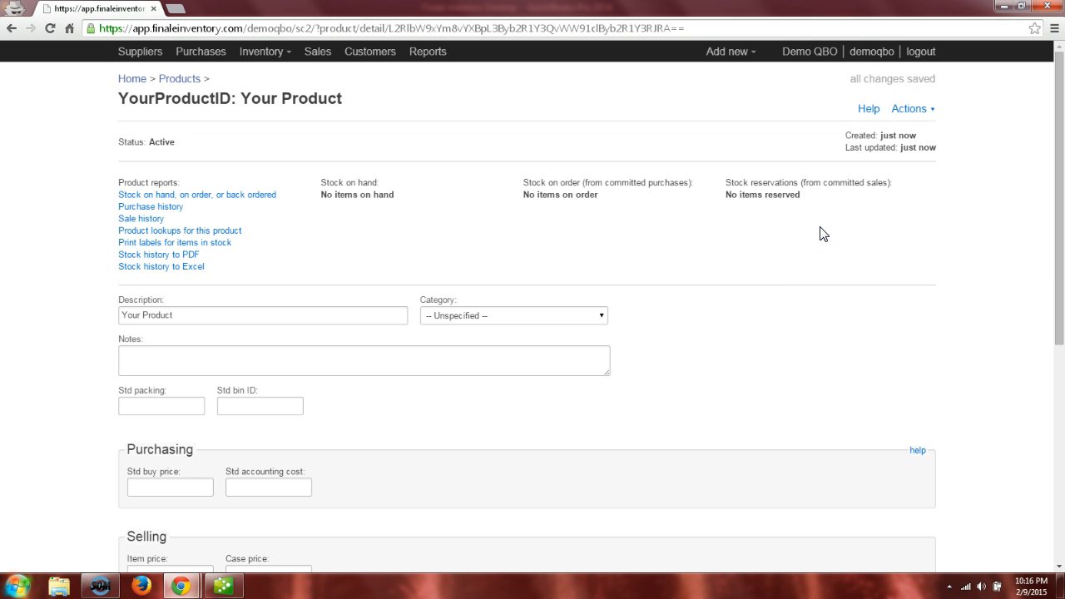
Step: Check the new product's entries in the product list and the stock list, then return to the home page
click(180, 78)
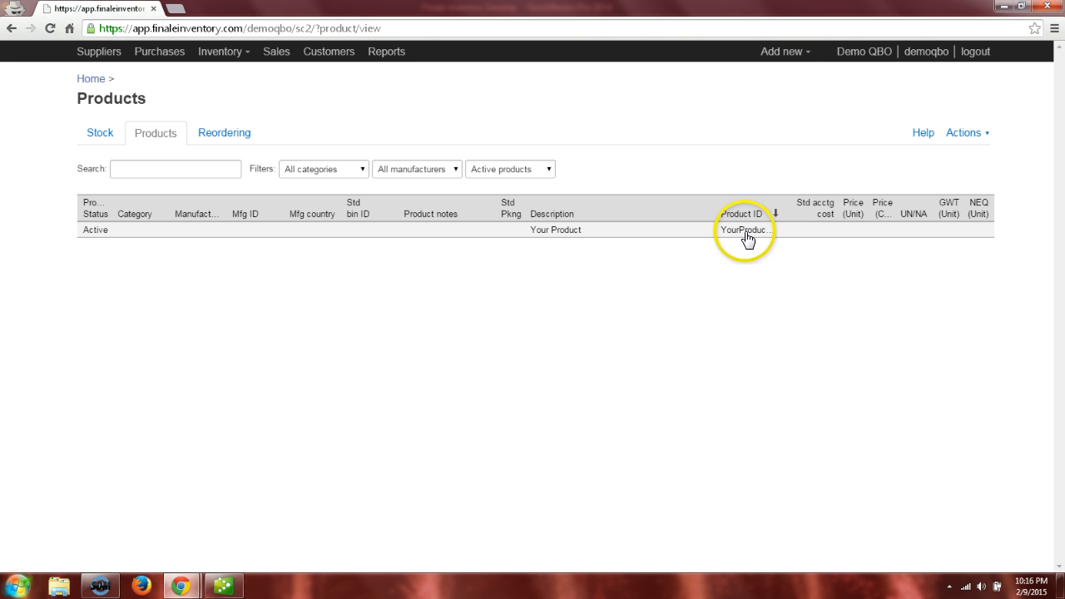
click(103, 136)
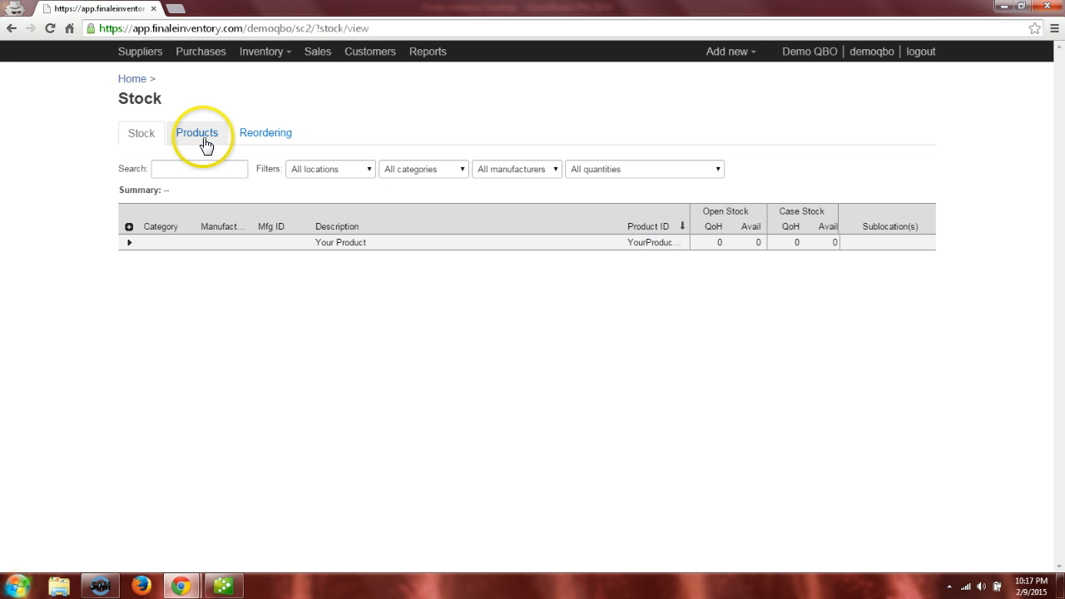
click(135, 79)
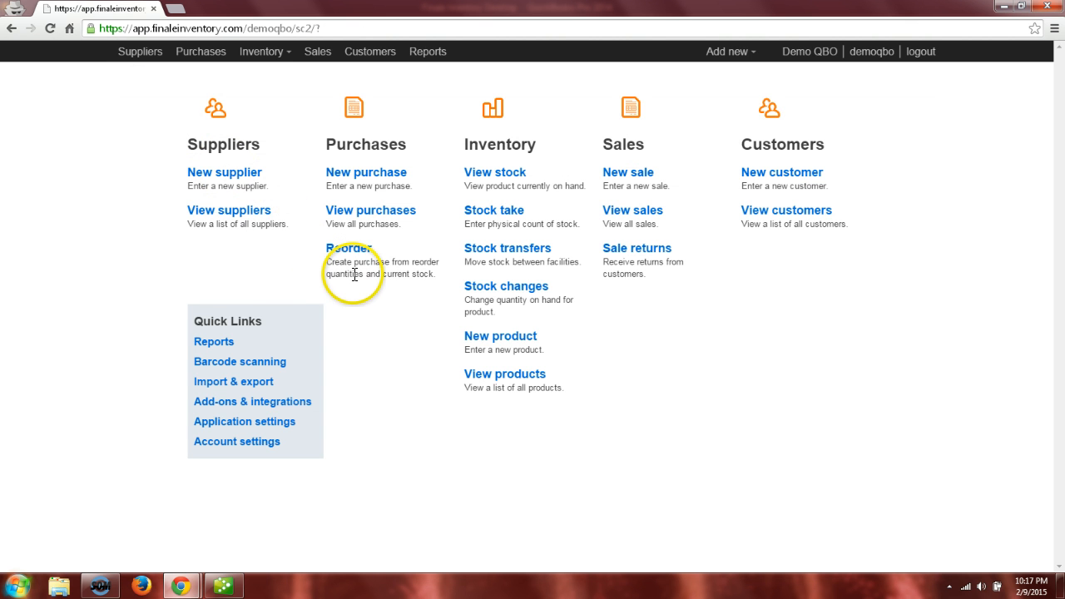
Step: Create and save a new supplier named Example Supplier, and check it in the supplier list
click(246, 218)
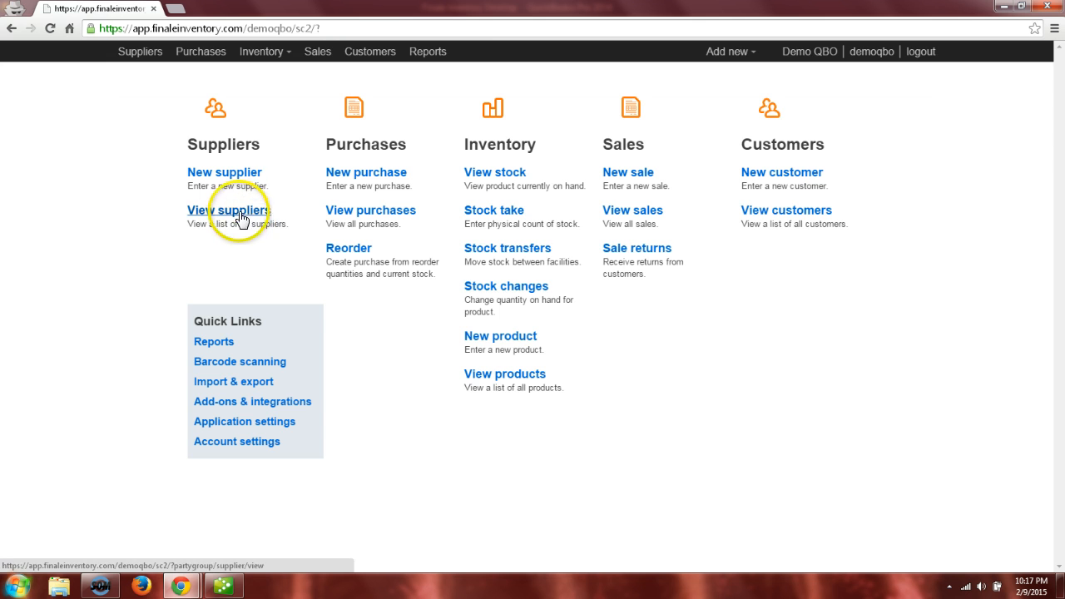
click(231, 175)
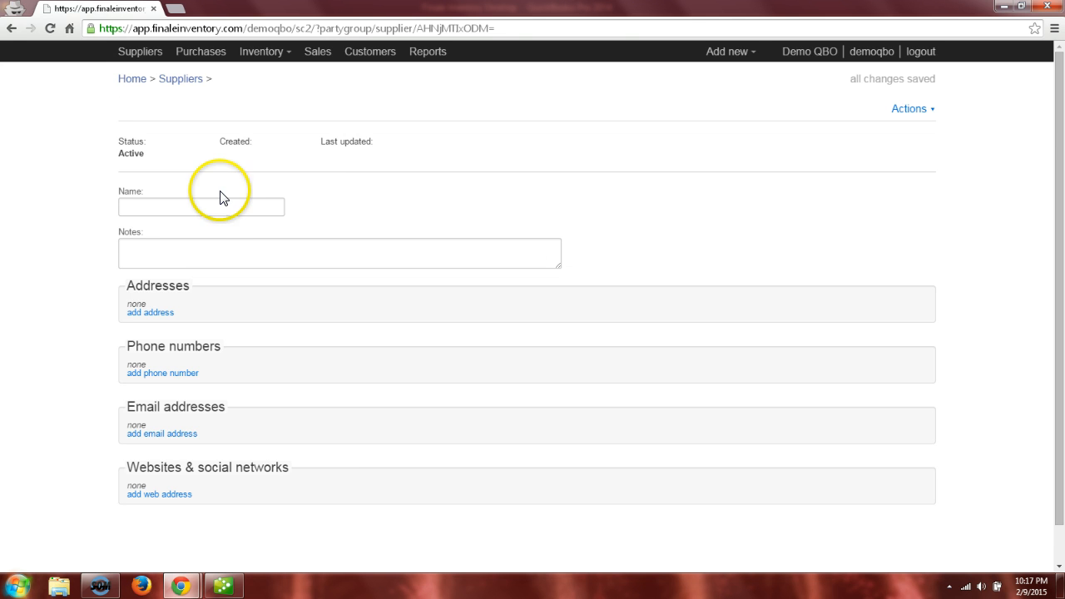
click(209, 209)
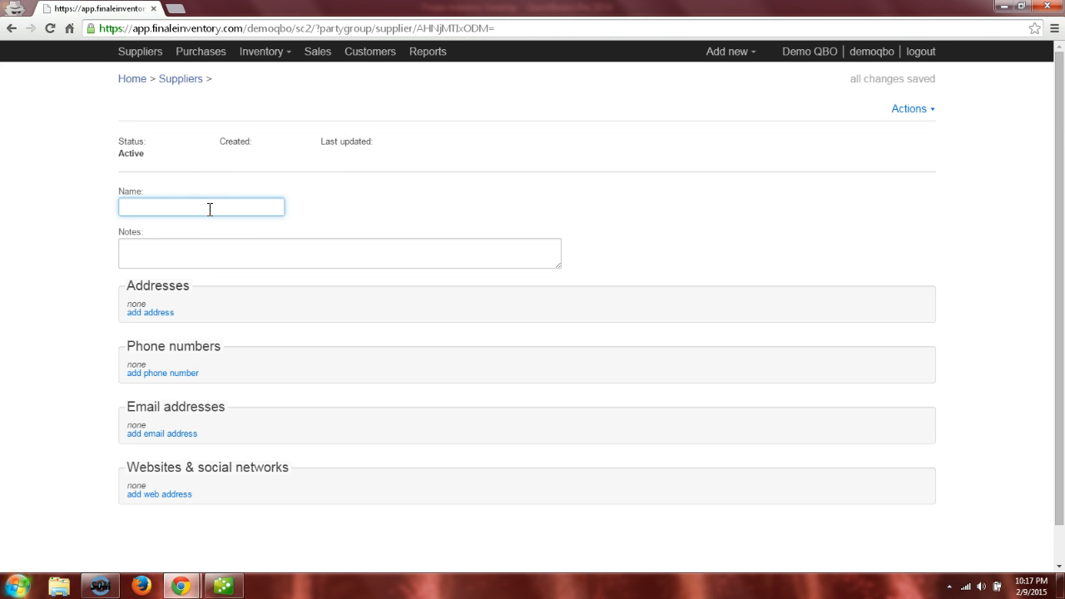
text(Example Supplier)
click(487, 259)
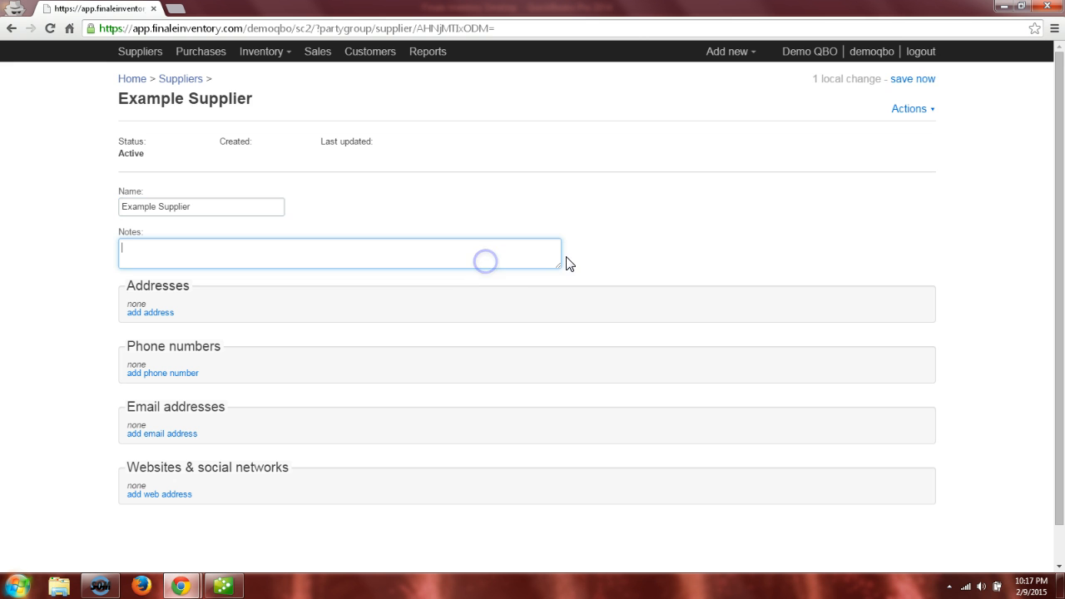
click(913, 78)
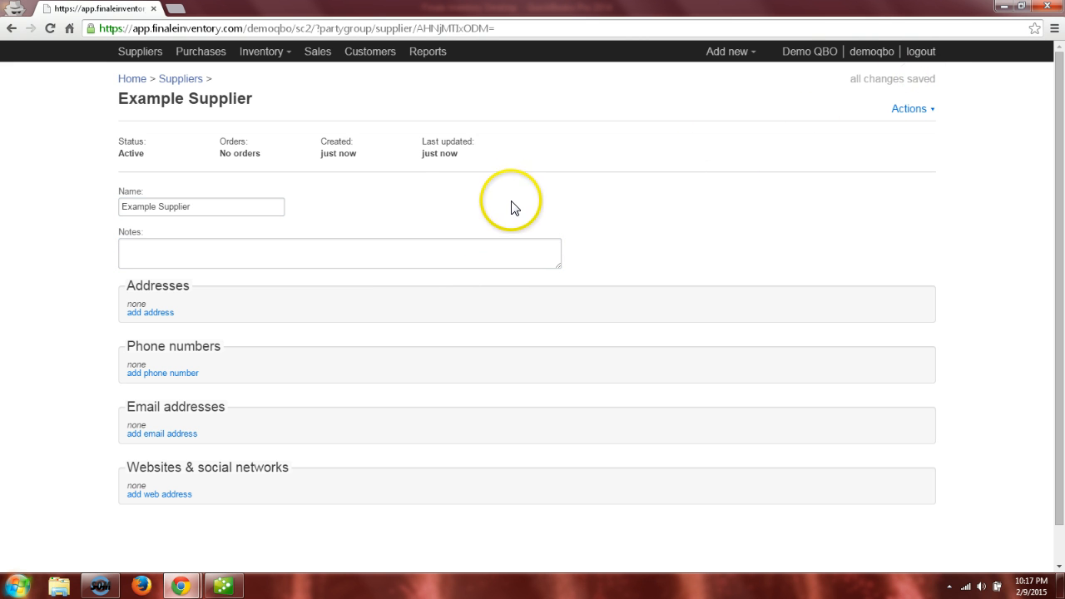
click(181, 78)
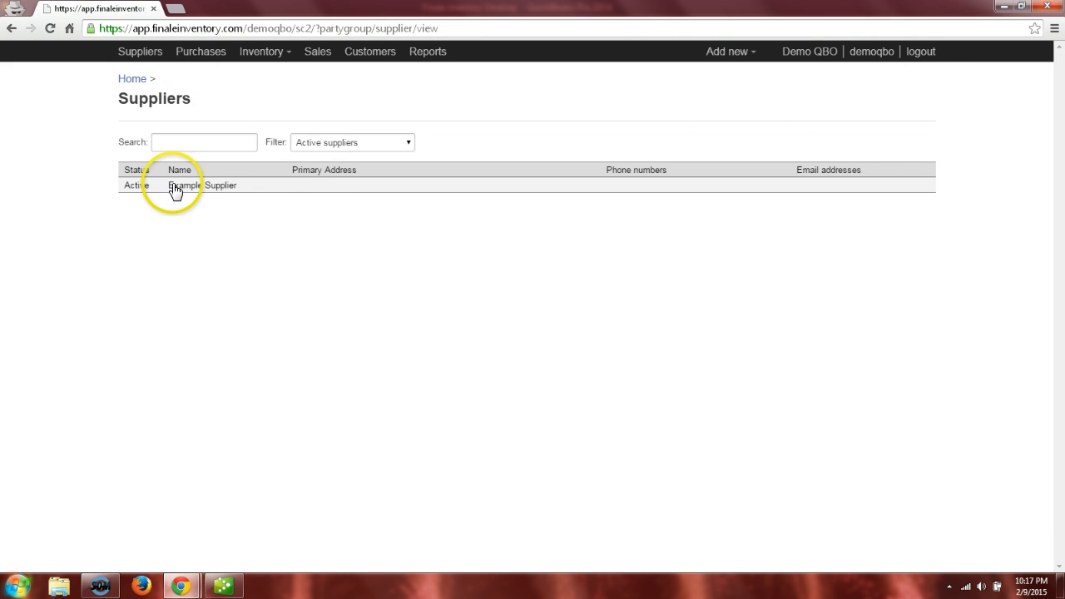
Step: Create a new purchase with the custom order ID YourPO
click(130, 80)
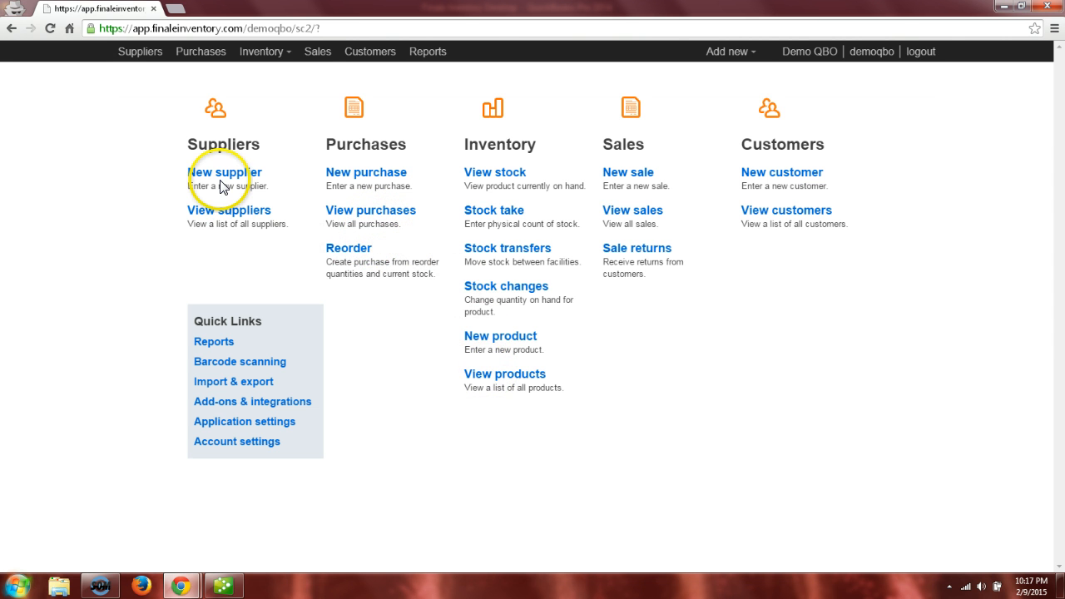
click(362, 181)
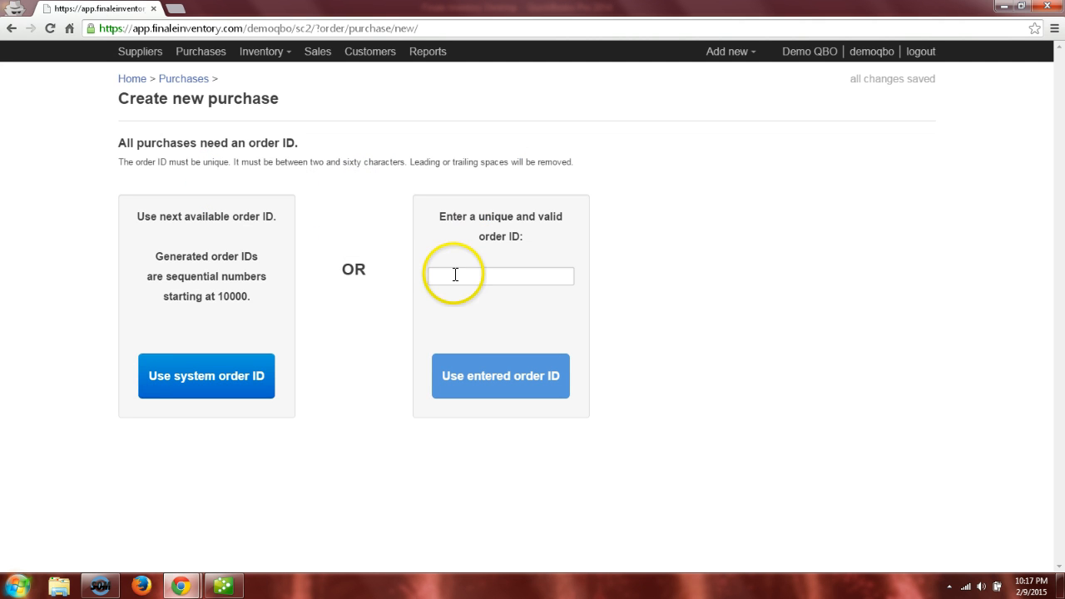
click(452, 274)
text(Yo)
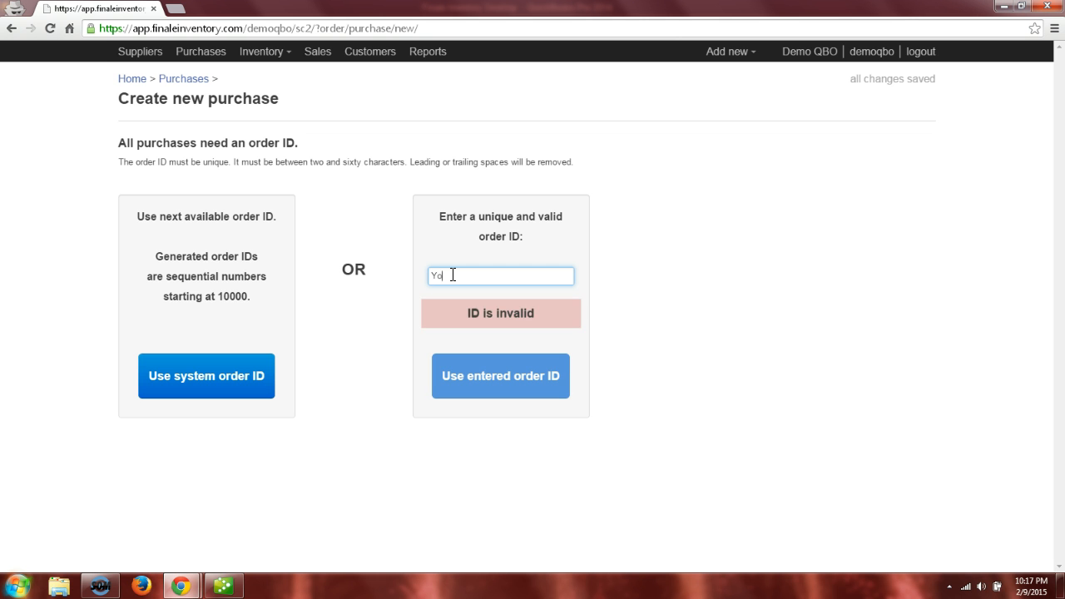
text(urPO)
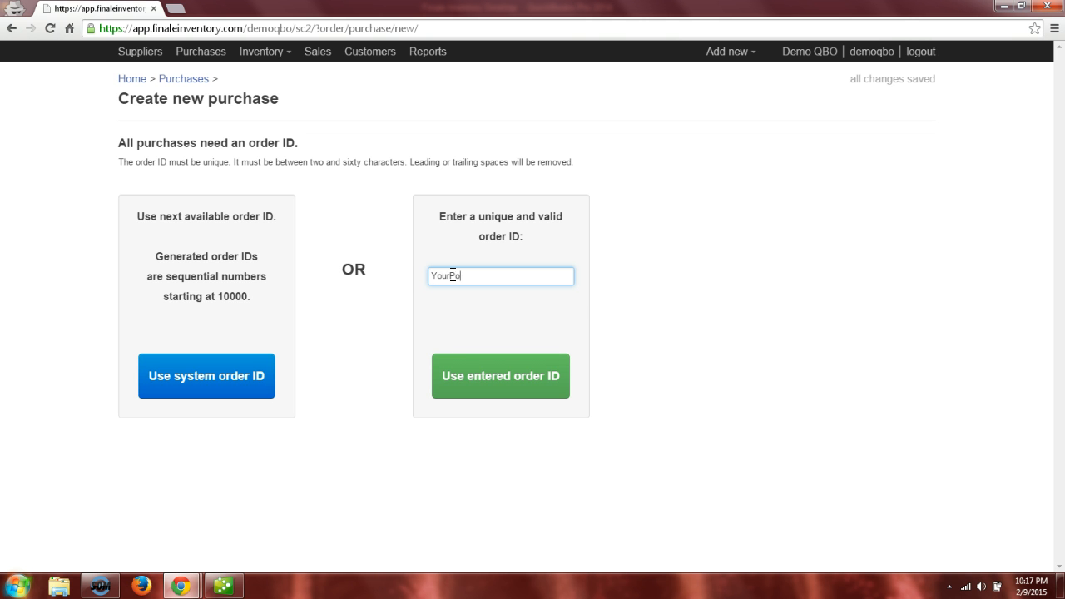
click(491, 377)
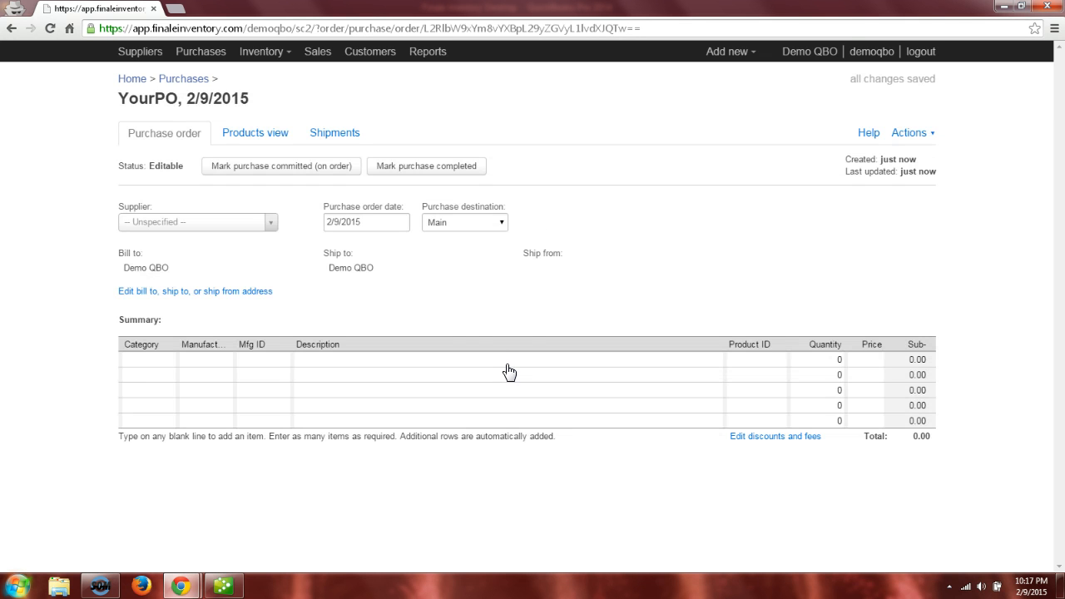
Step: Set the purchase order's supplier to Example Supplier and add Your Product as its first line item
click(271, 223)
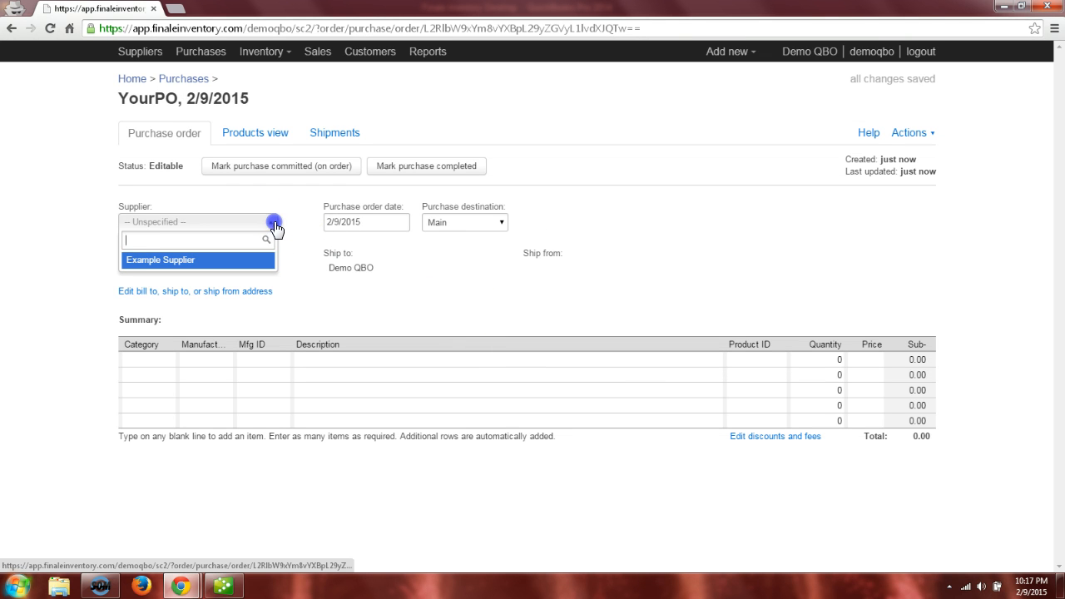
click(178, 261)
click(303, 359)
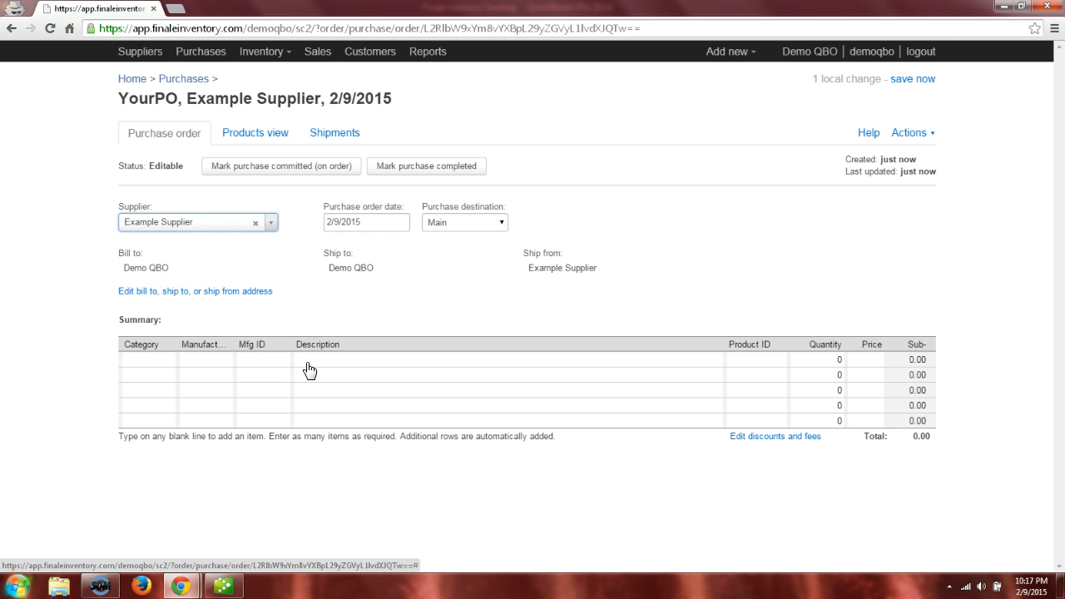
click(306, 363)
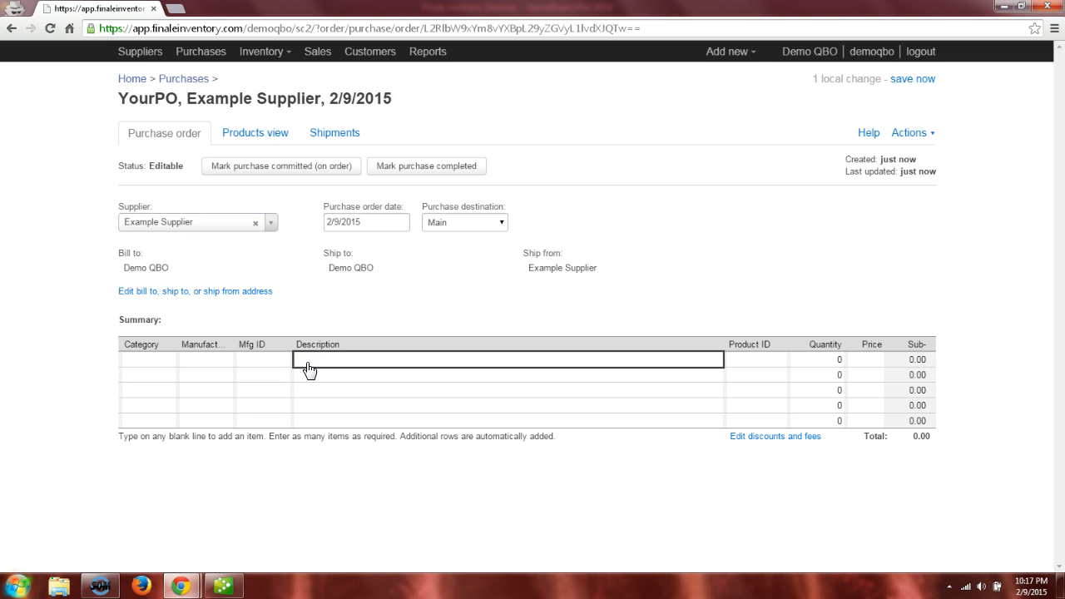
text(P)
key(BackSpace)
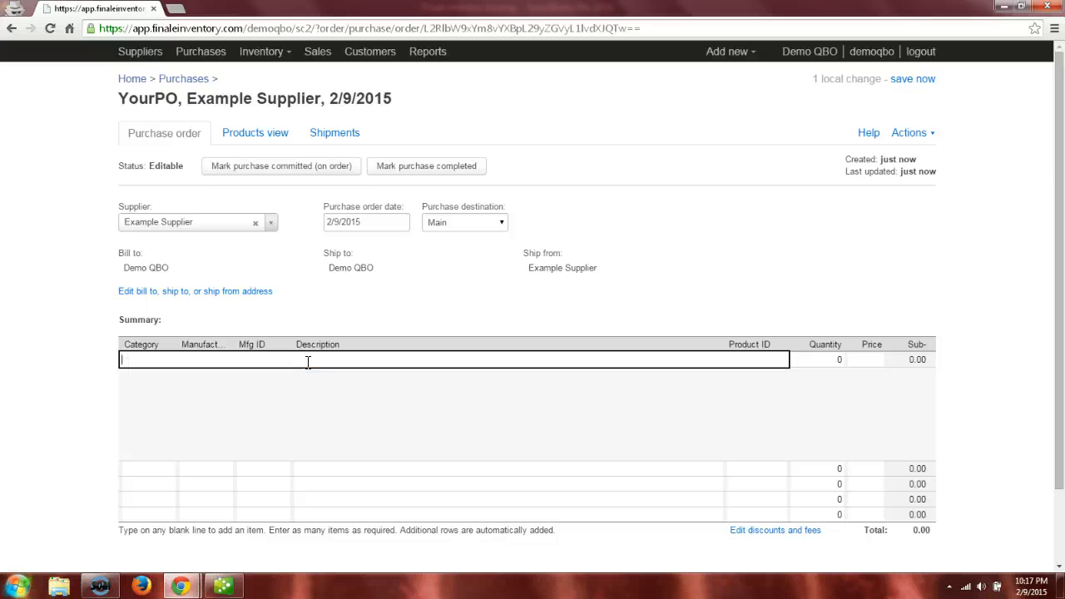
text(Your)
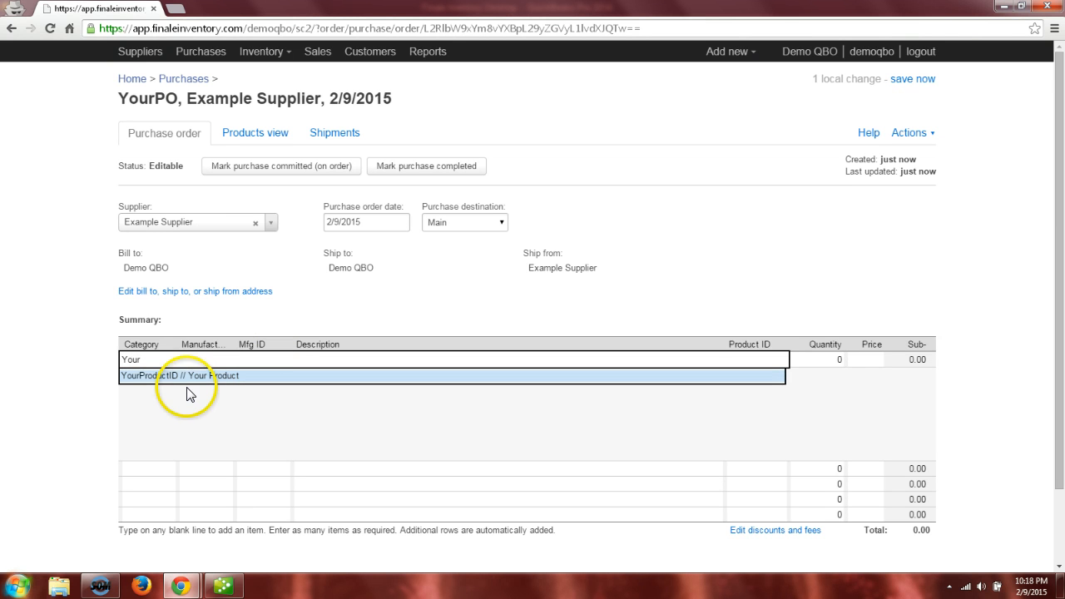
click(144, 380)
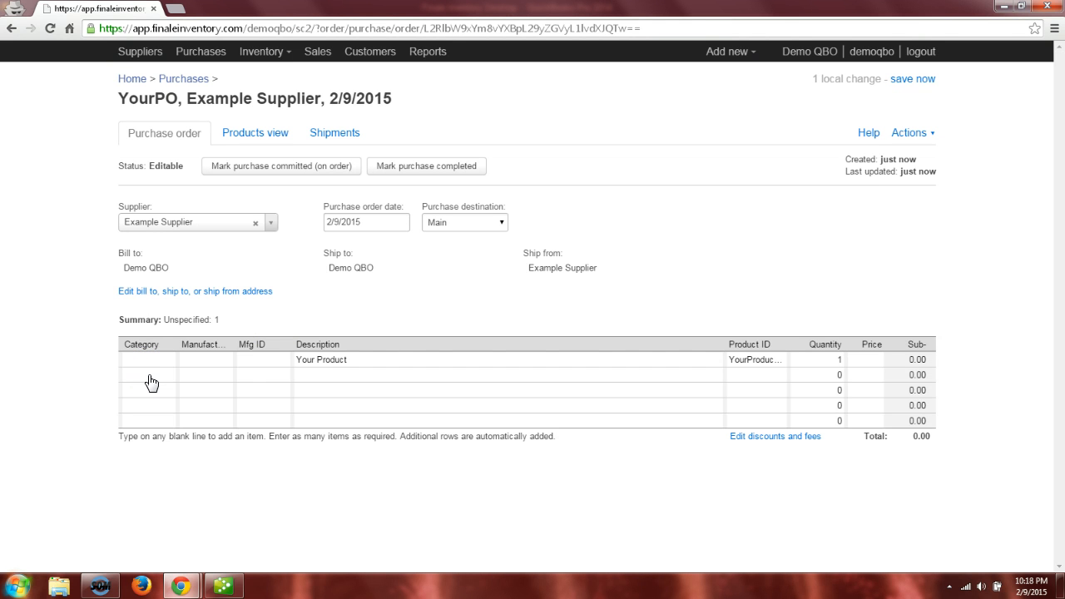
Step: Set the Your Product line to quantity 100 at price 1.00, and mark the purchase as committed
click(827, 365)
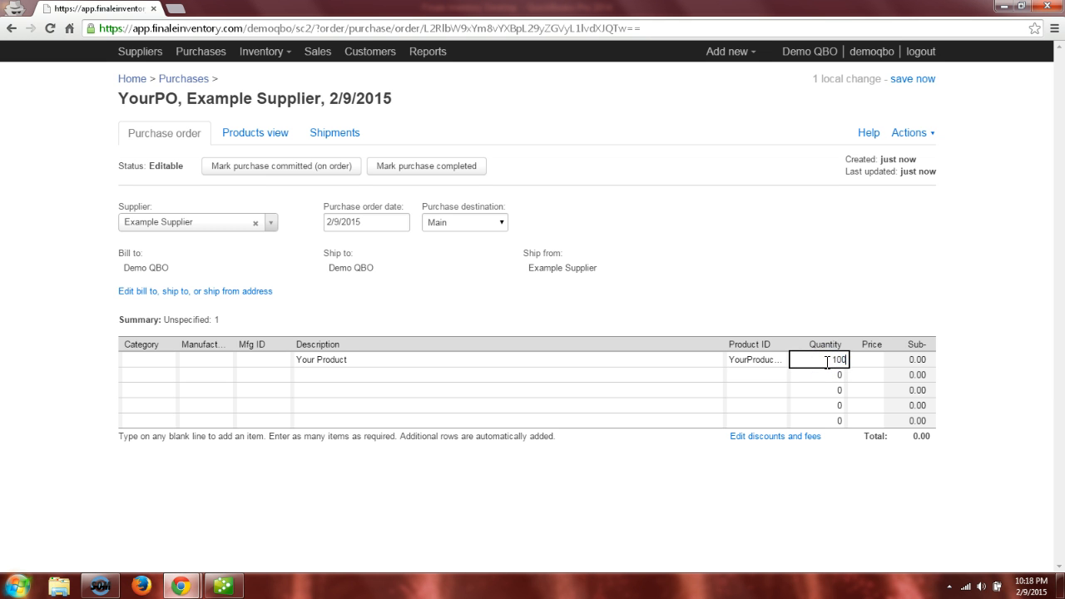
click(866, 366)
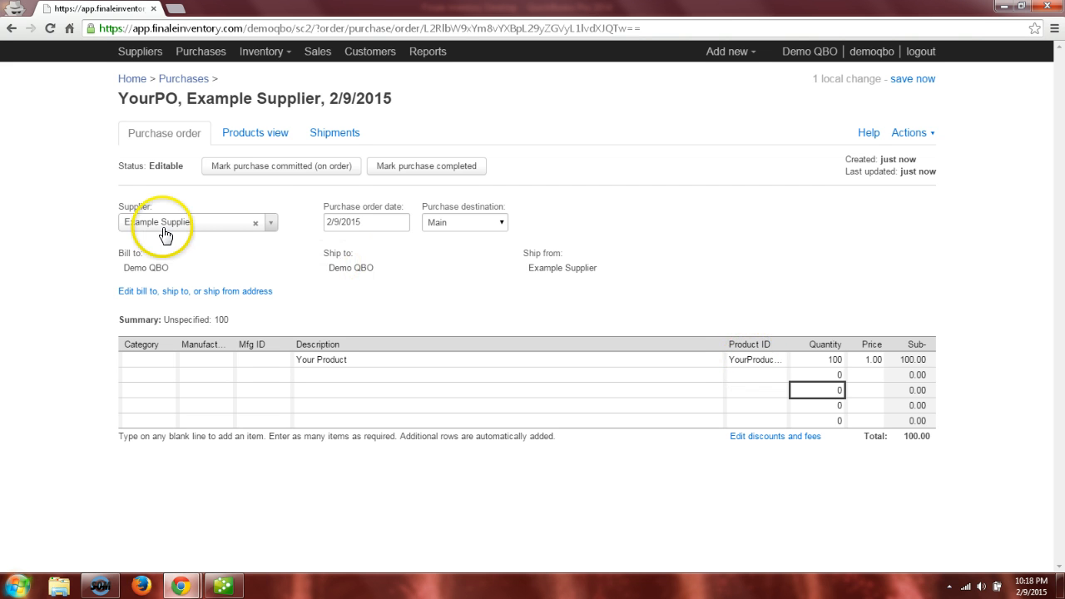
click(287, 171)
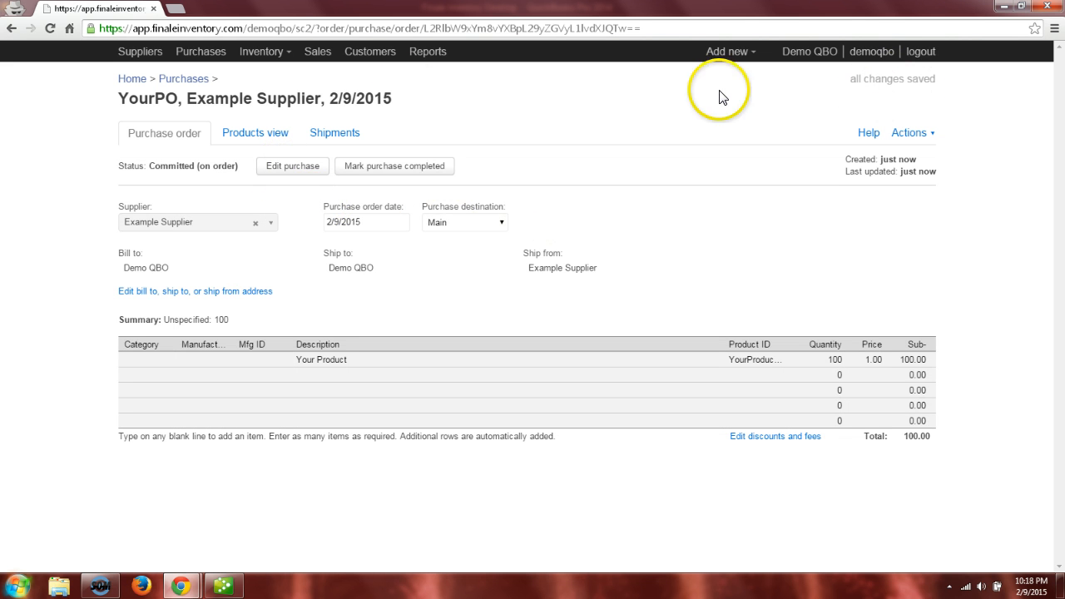
Step: Check the committed order in the purchase list and the product's availability in the stock list, then return to the home page
click(188, 79)
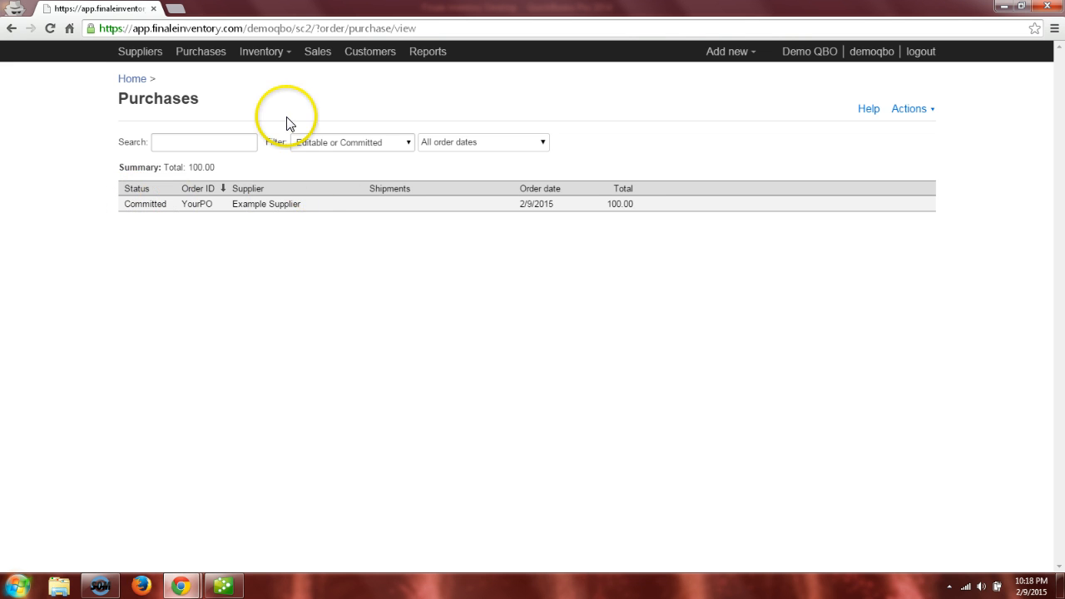
click(264, 57)
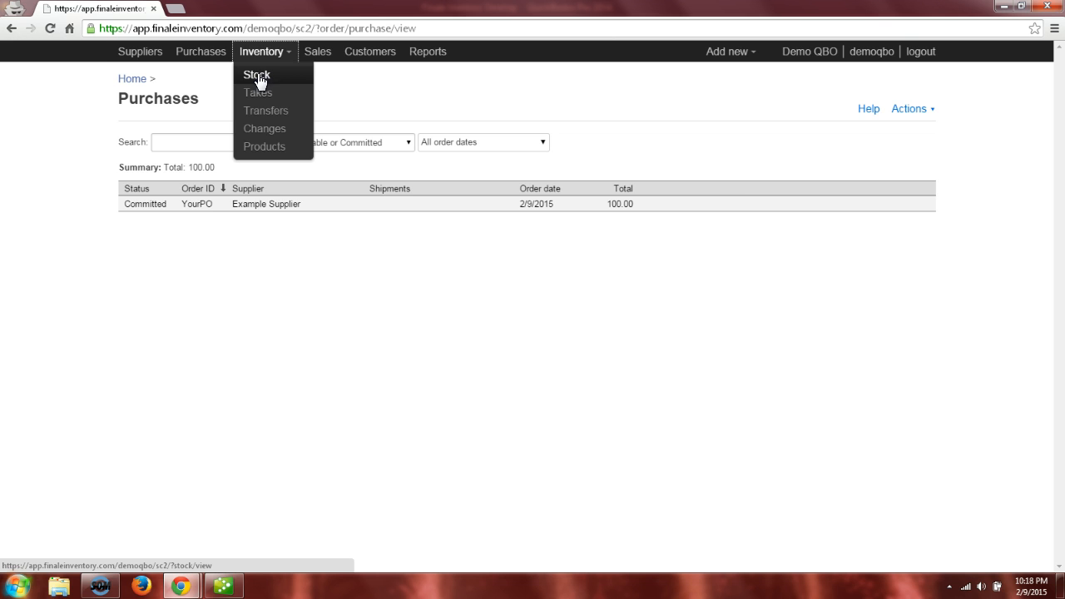
click(257, 75)
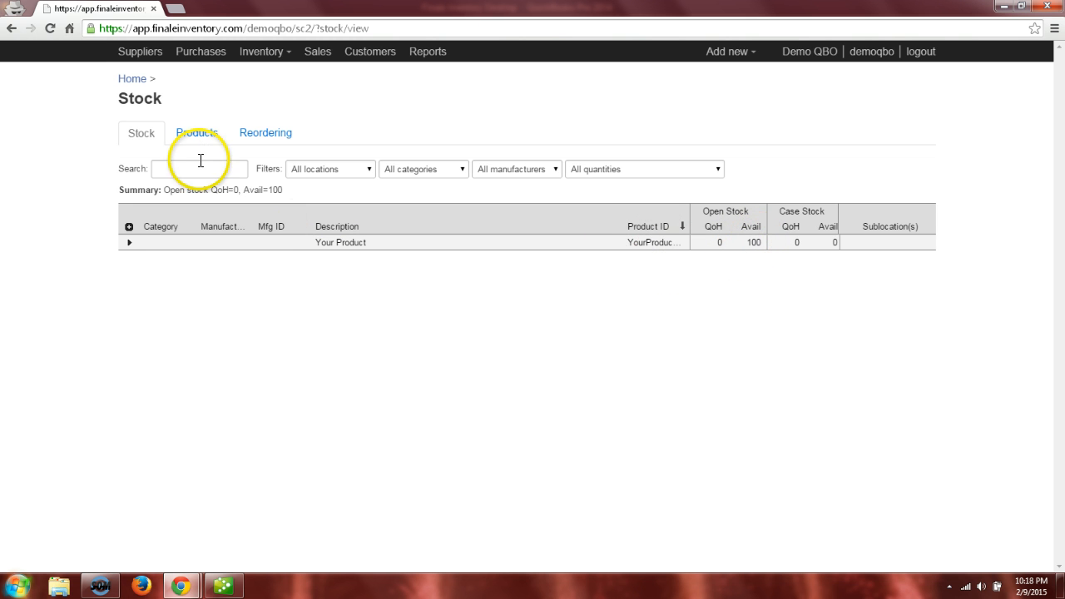
click(133, 80)
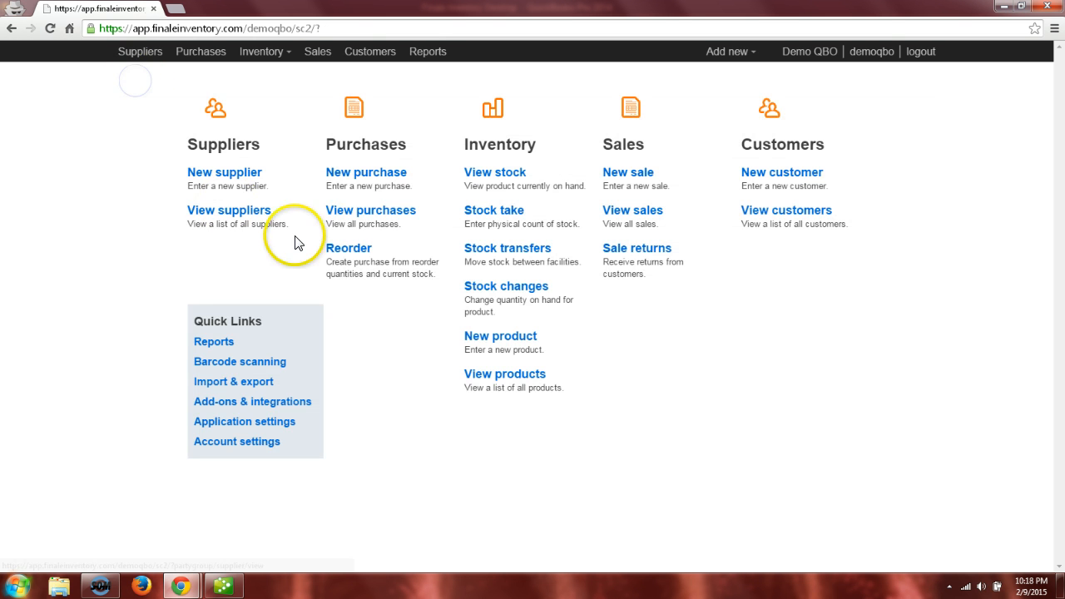
Step: Update the shipment of purchase YourPO to match the order and receive it with the date 2/9/2015
click(370, 213)
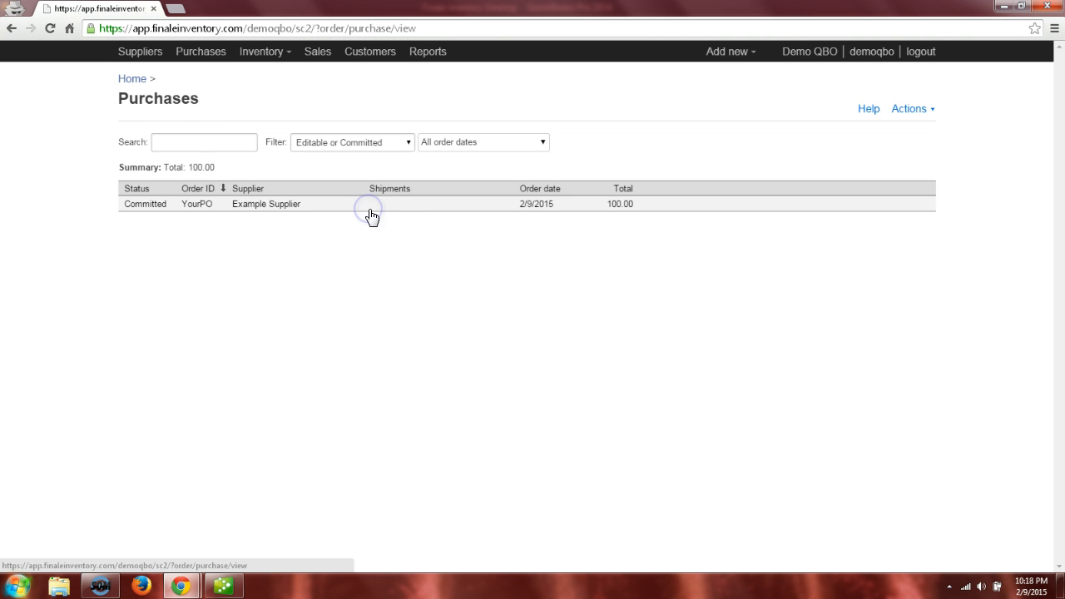
click(278, 208)
click(336, 134)
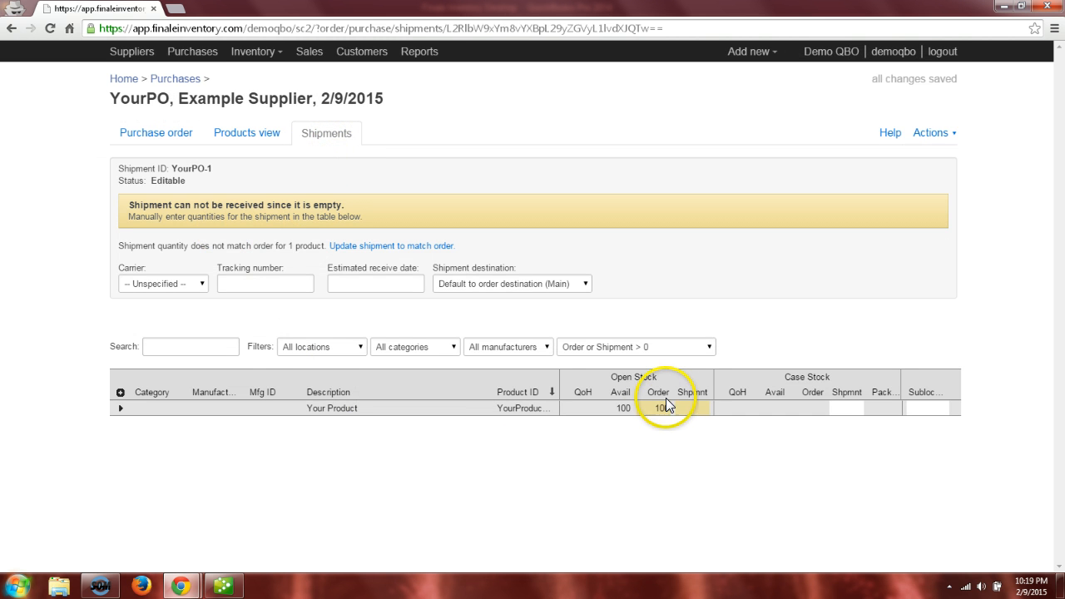
click(400, 246)
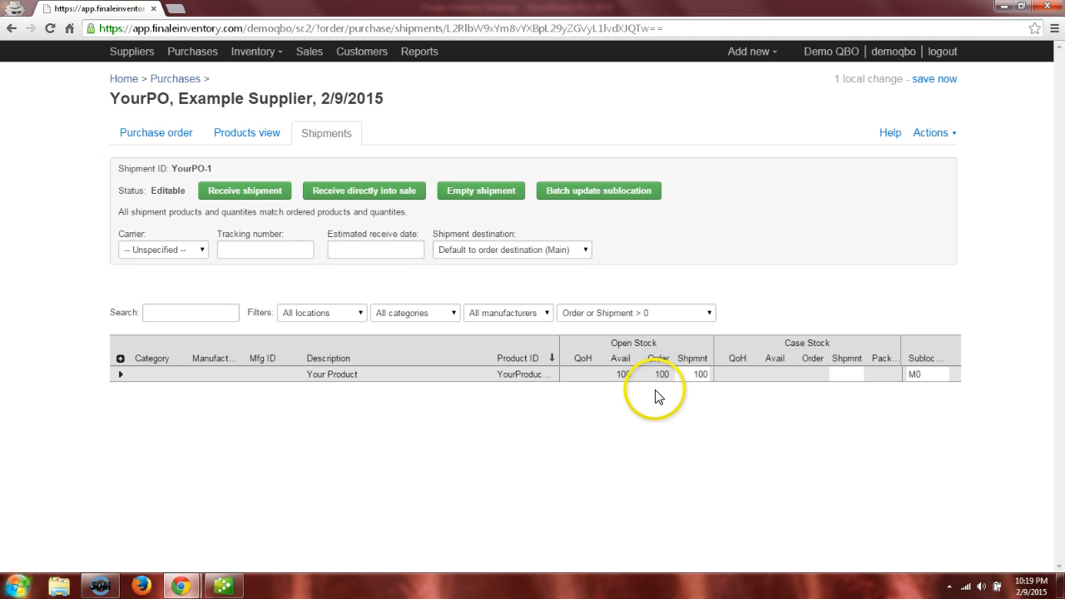
click(254, 193)
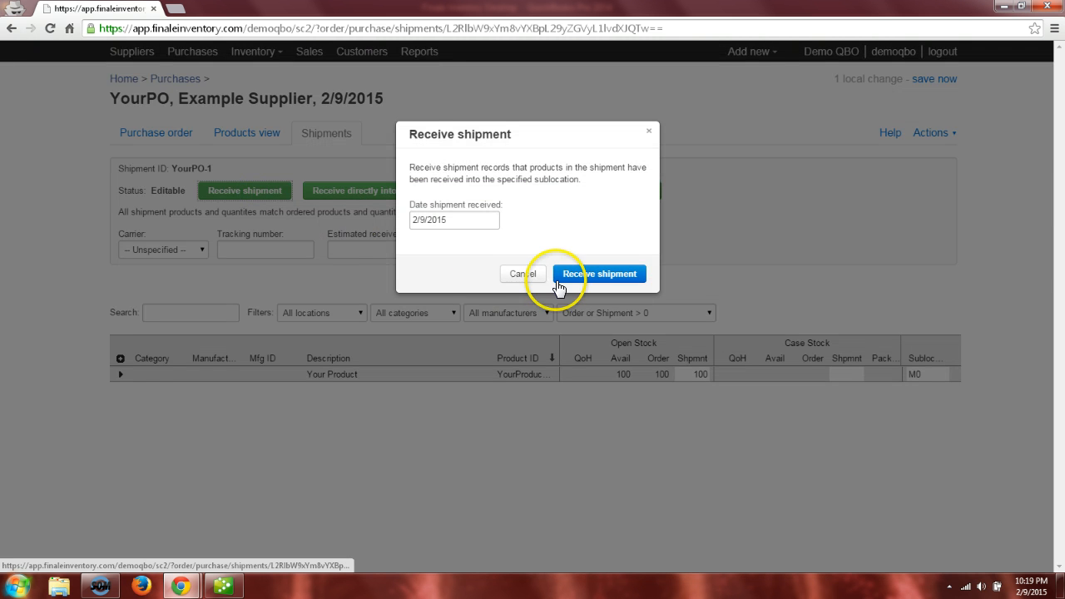
click(558, 280)
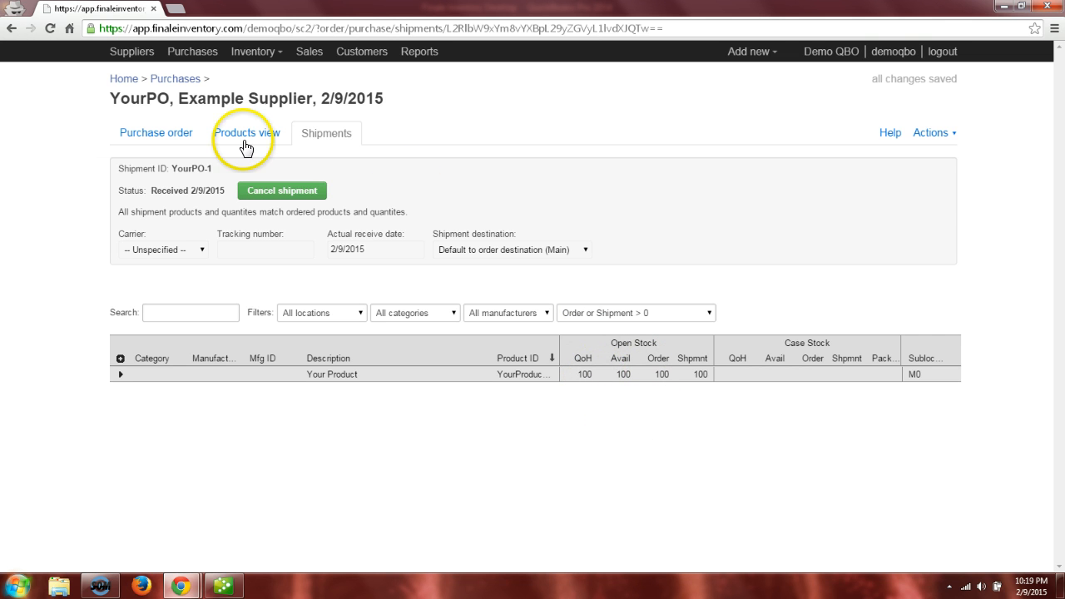
Step: Check the received shipment in the purchase list and the product's quantity on hand in stock, then return to the home page
click(175, 80)
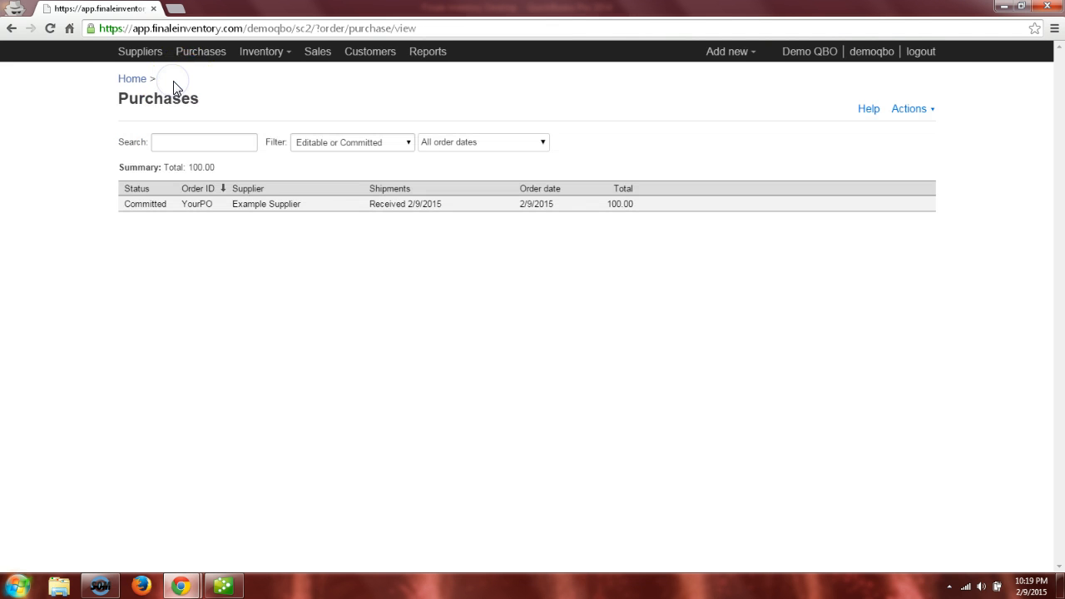
click(135, 80)
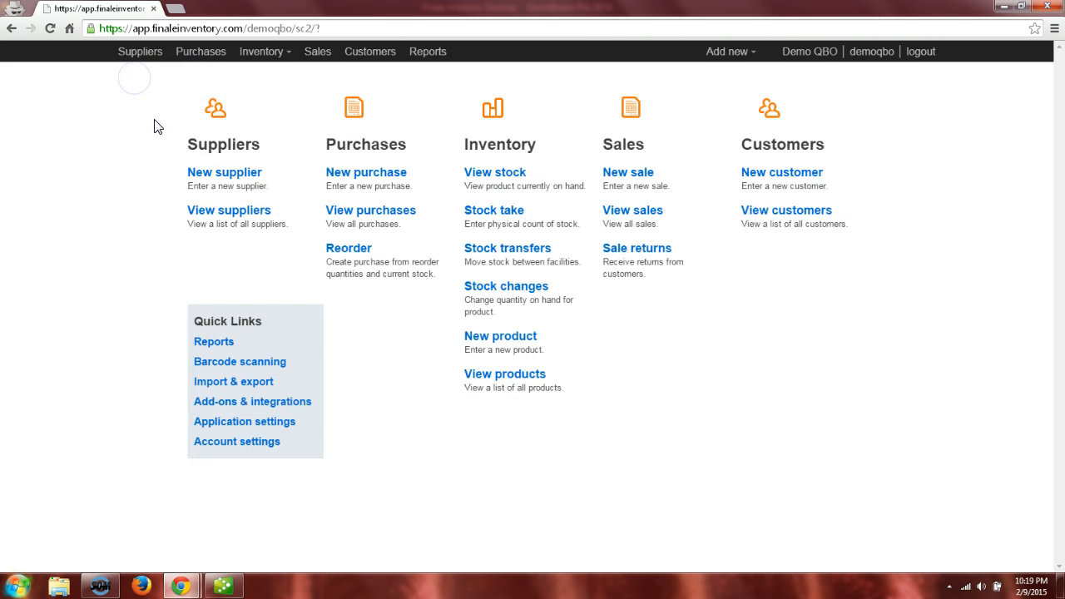
click(503, 175)
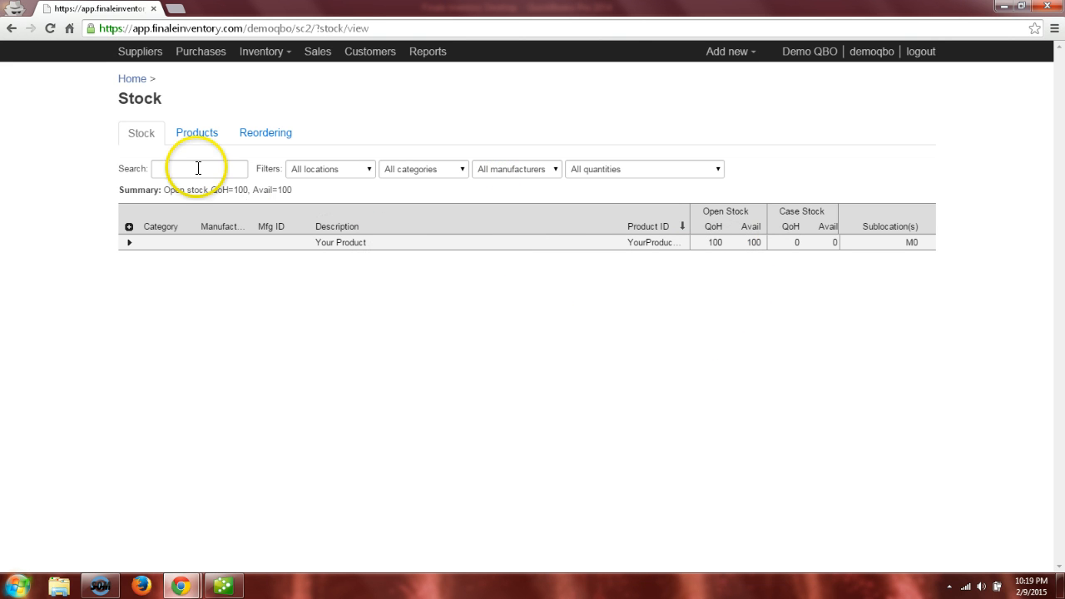
click(133, 81)
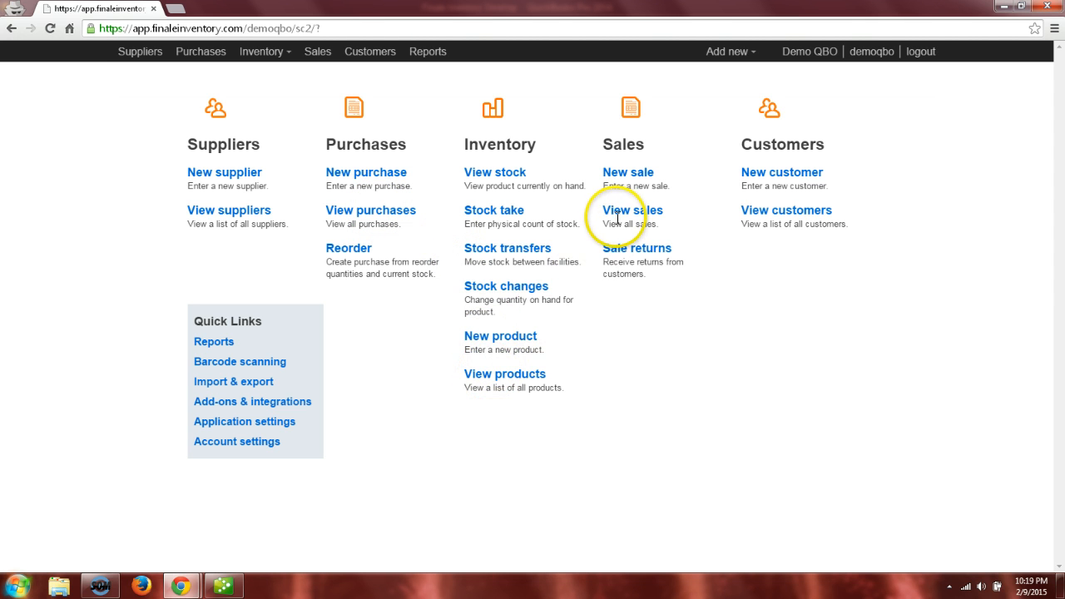
Step: Create and save a new customer named Example Customer, and check it in the customer list
click(790, 176)
click(140, 208)
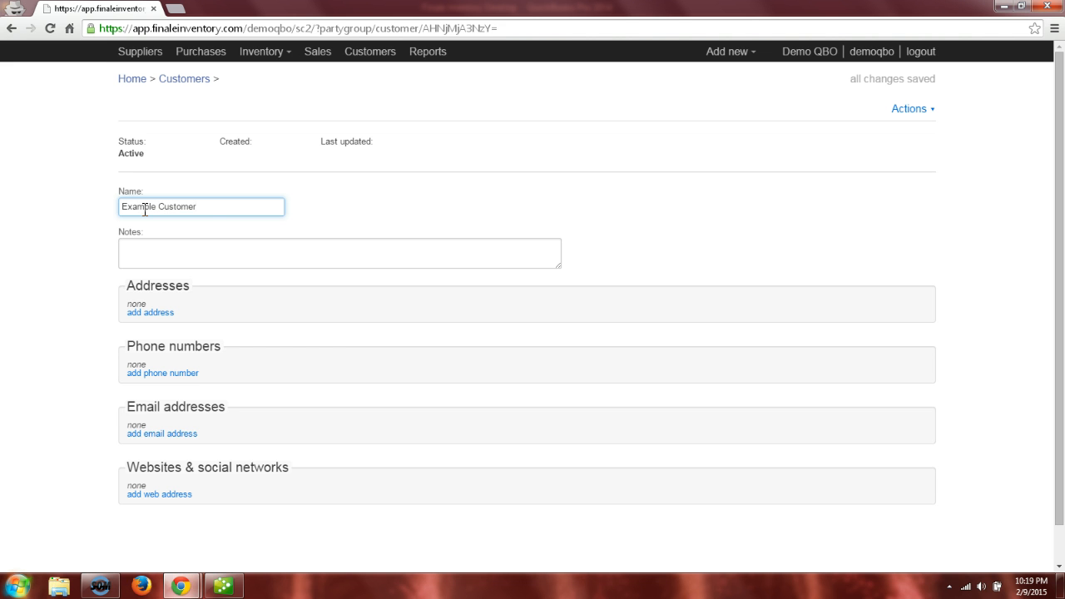
click(204, 250)
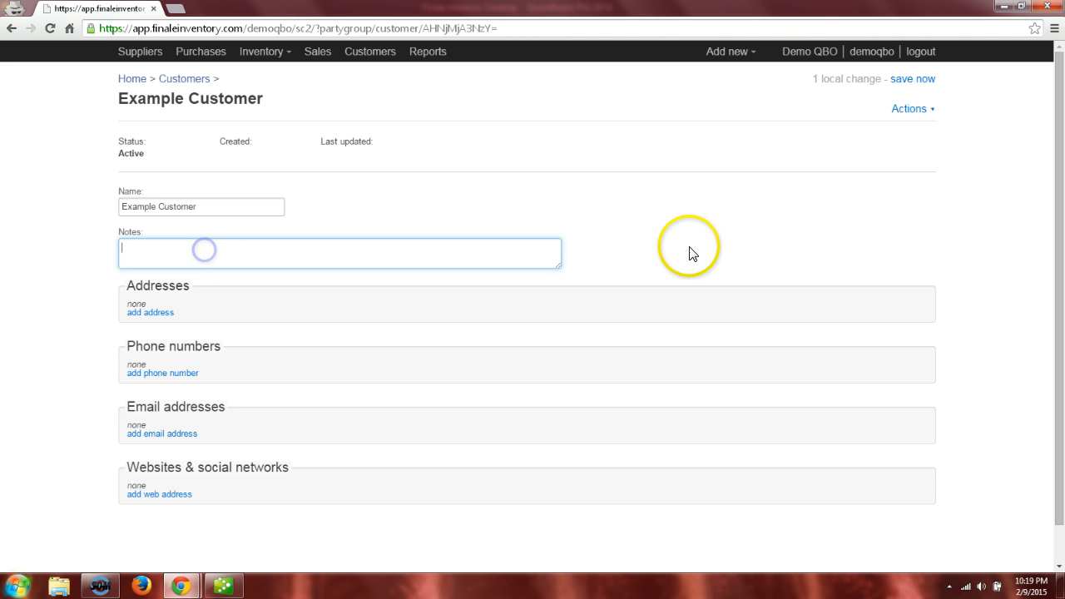
click(897, 80)
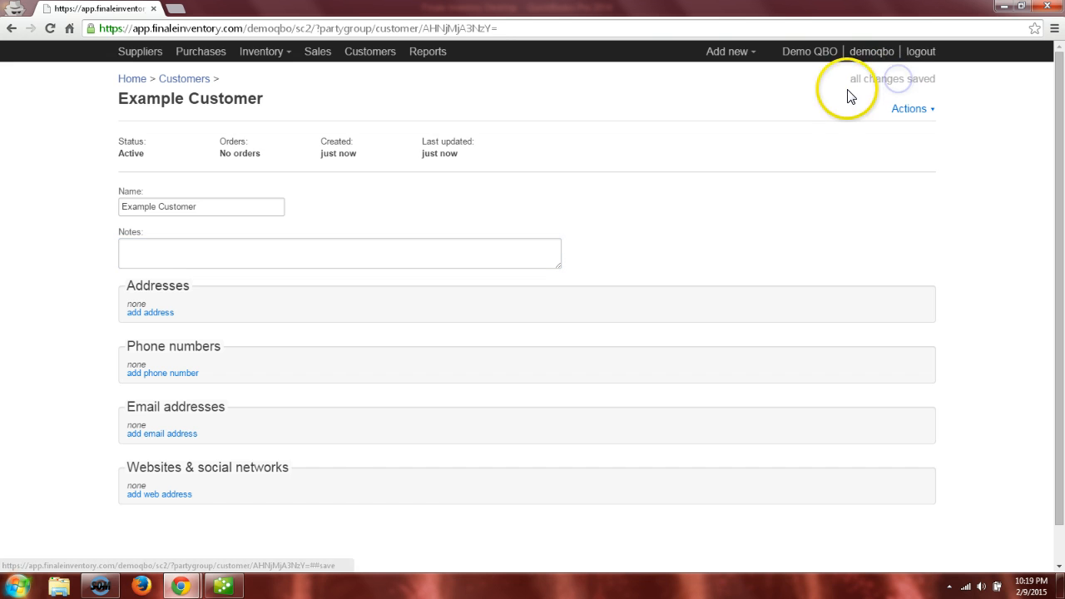
click(188, 80)
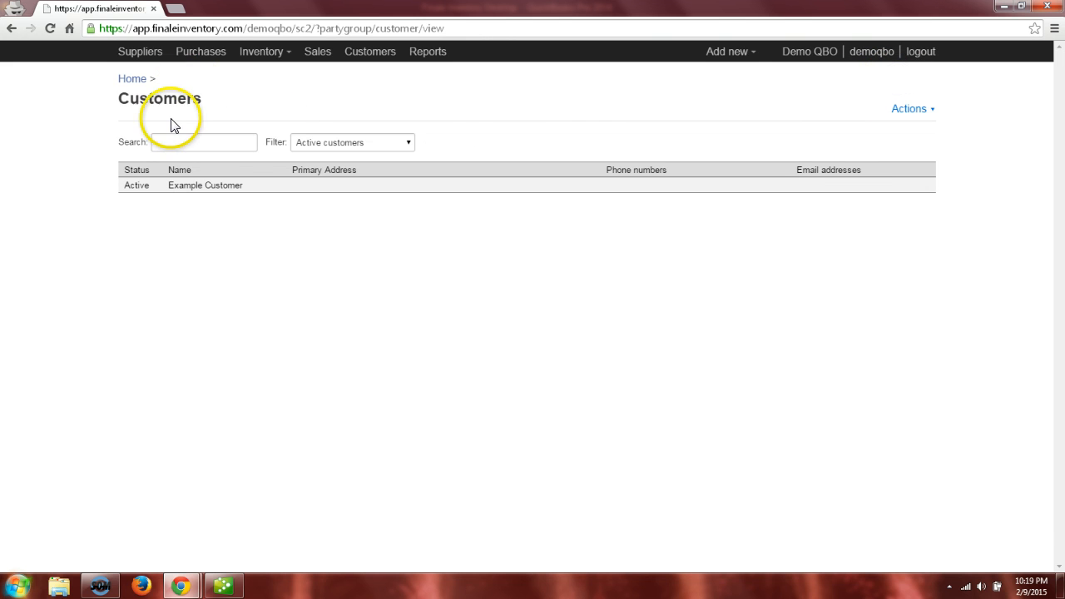
click(132, 81)
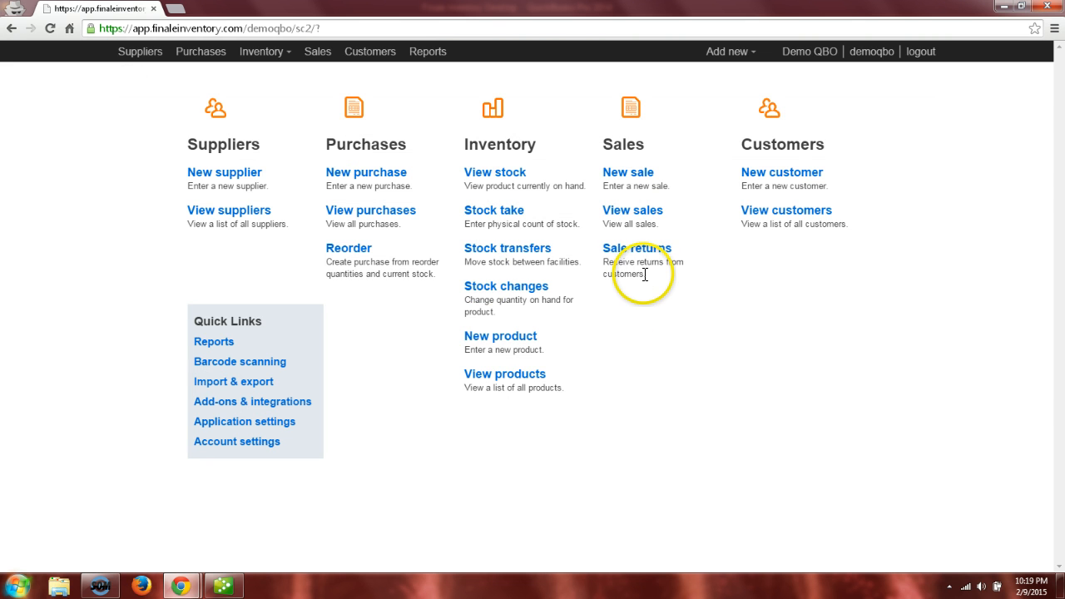
Step: Create a new sale with the custom order ID NewSO
click(632, 173)
click(450, 277)
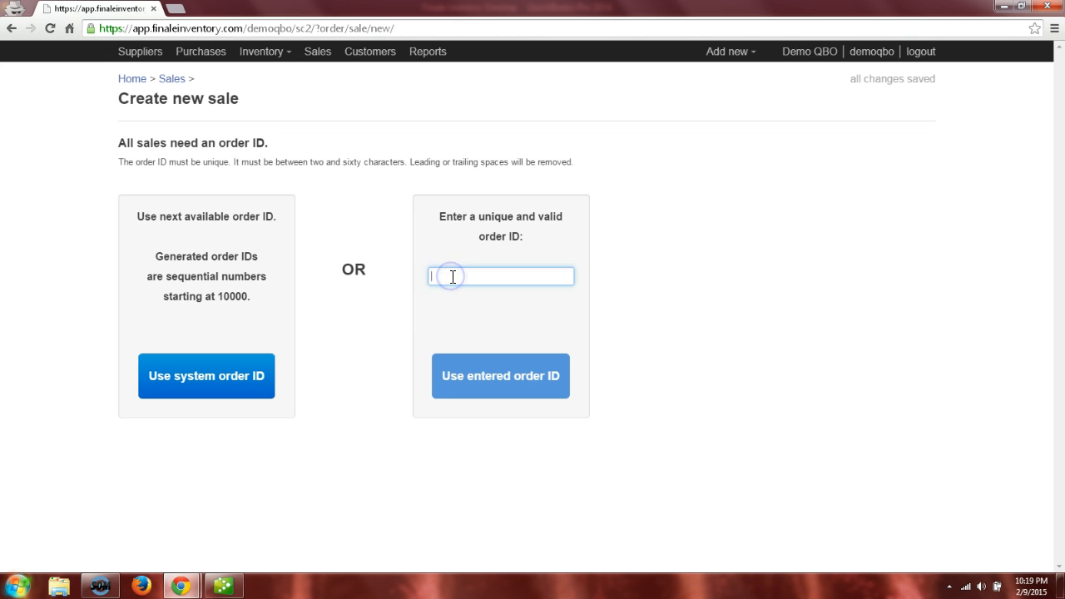
text(NewSO)
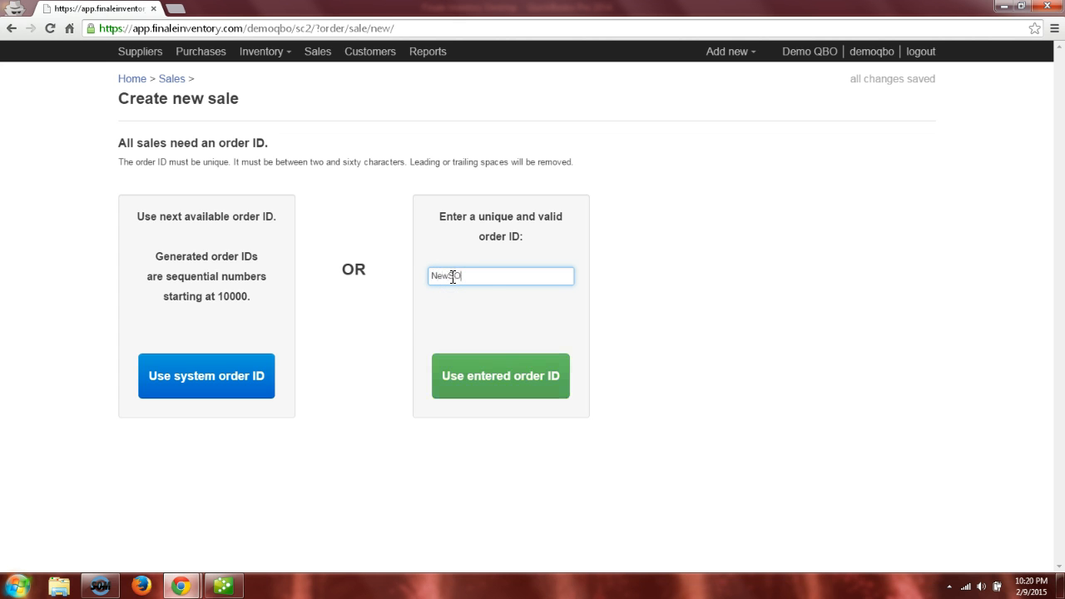
click(511, 387)
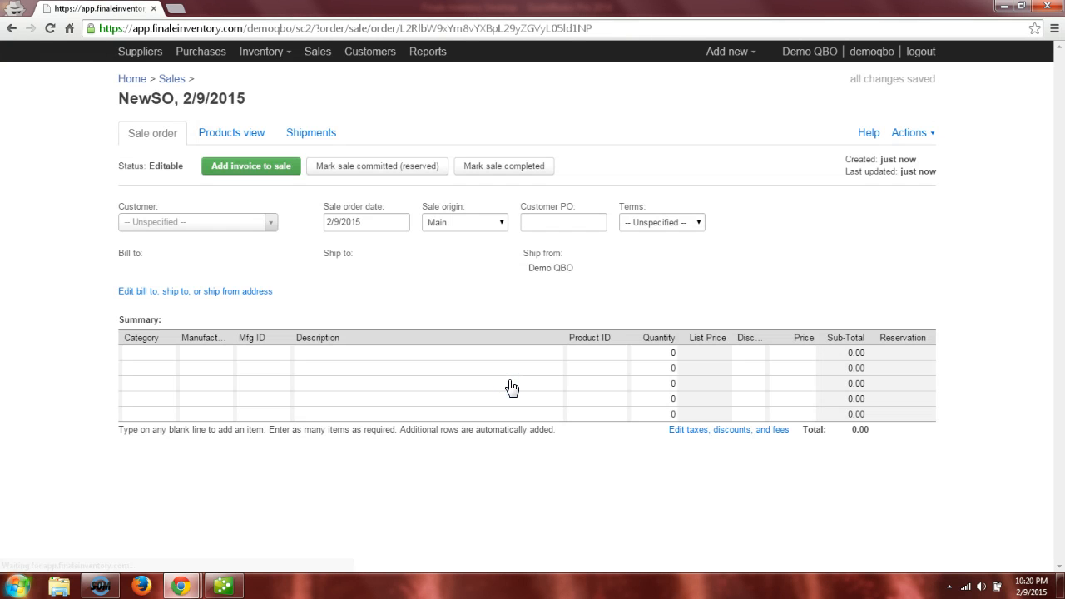
Step: Set the sale's customer to Example Customer and add Your Product as the first line item
click(272, 230)
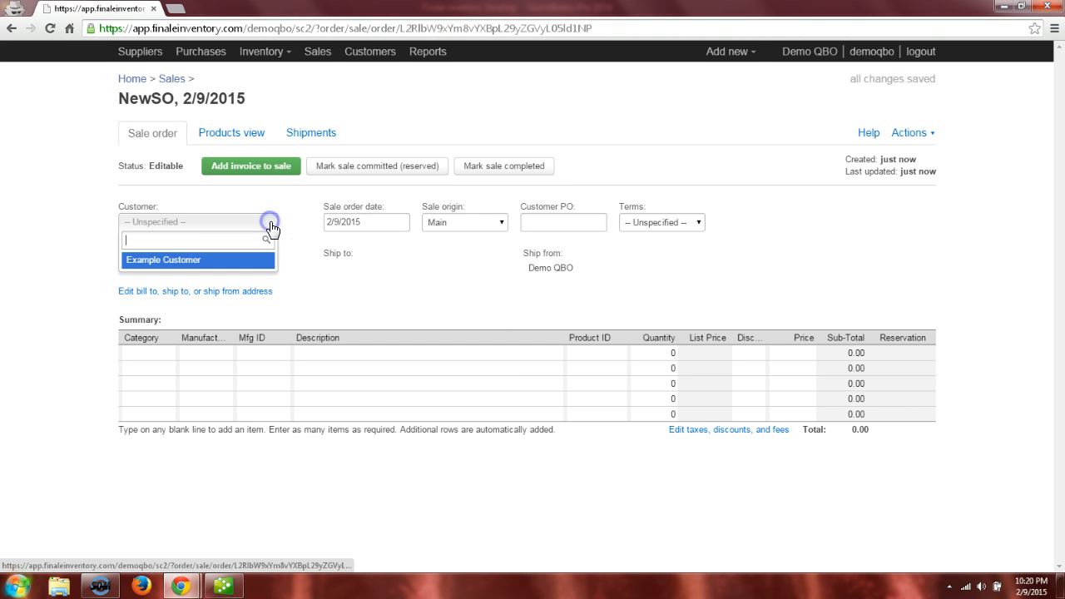
click(198, 262)
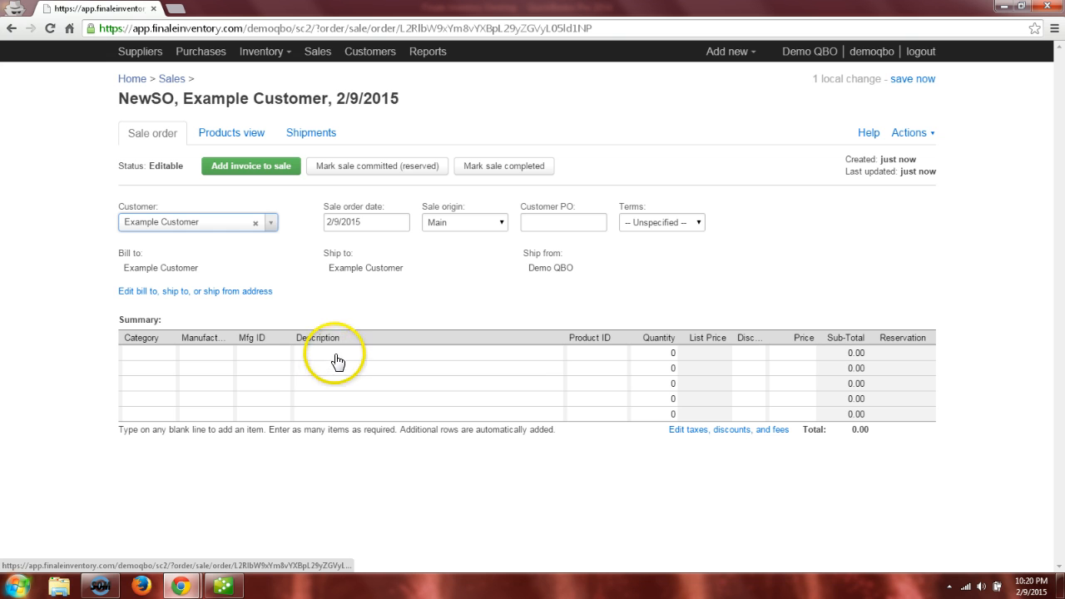
click(577, 356)
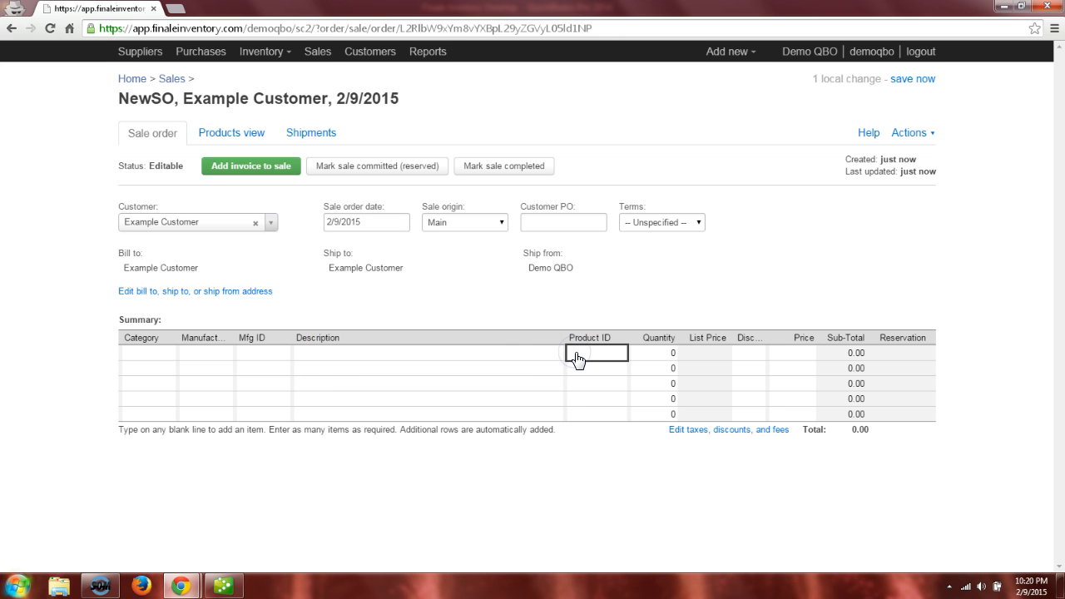
click(577, 356)
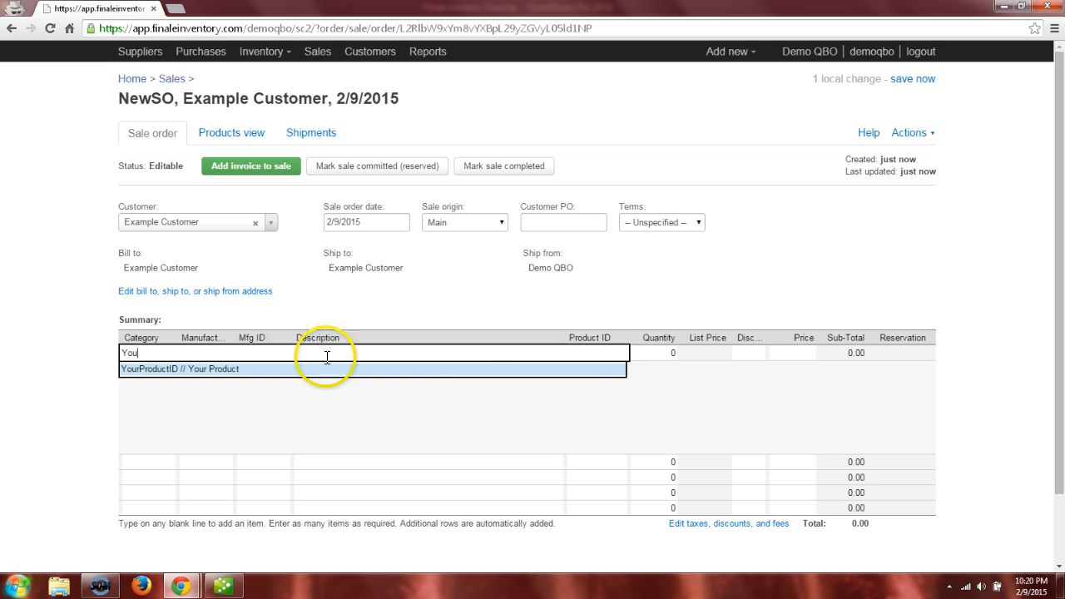
click(147, 369)
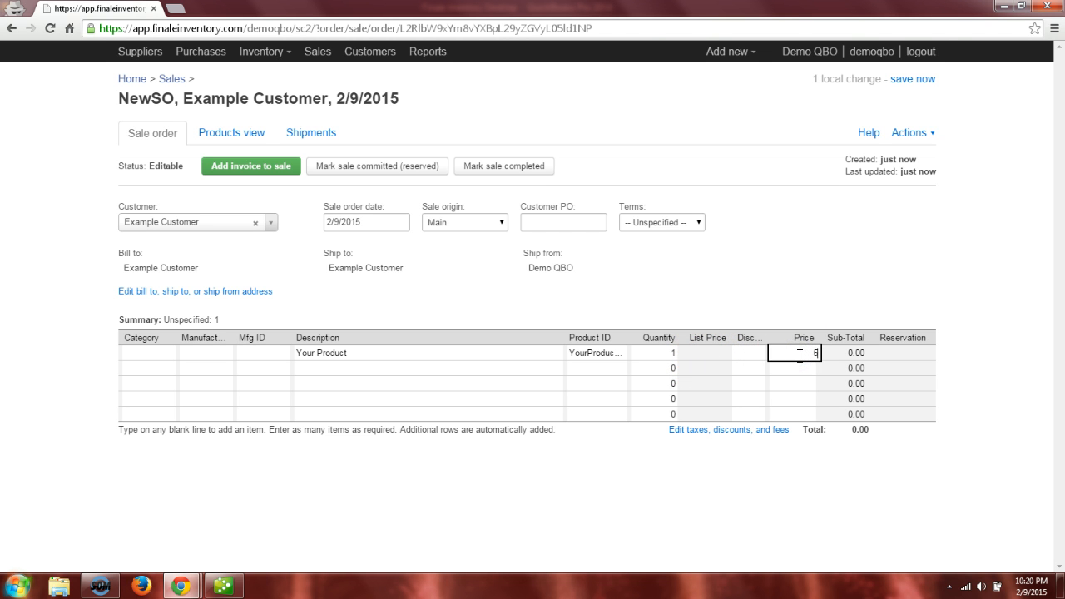
Step: Set the quantity of the Your Product line item to 25 and save the sale
click(669, 355)
drag(666, 352, 679, 354)
click(674, 355)
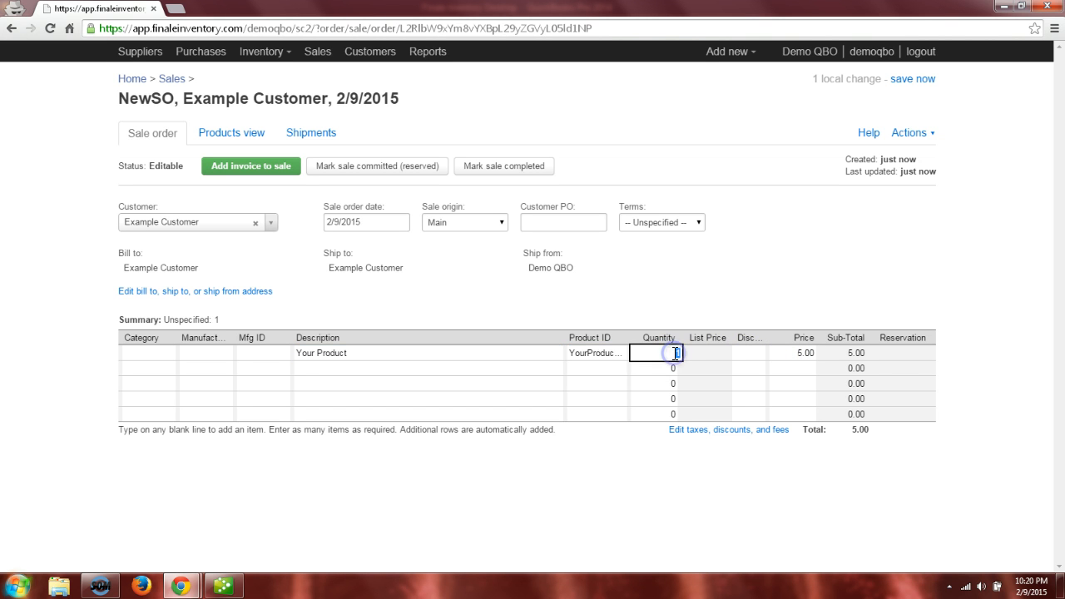
text(25)
click(699, 360)
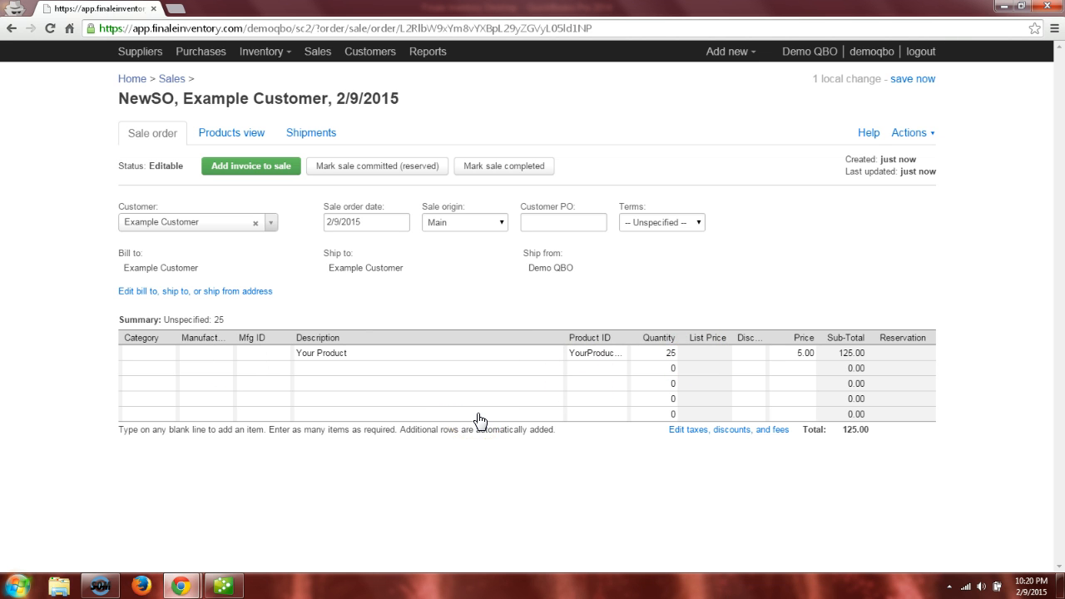
click(912, 79)
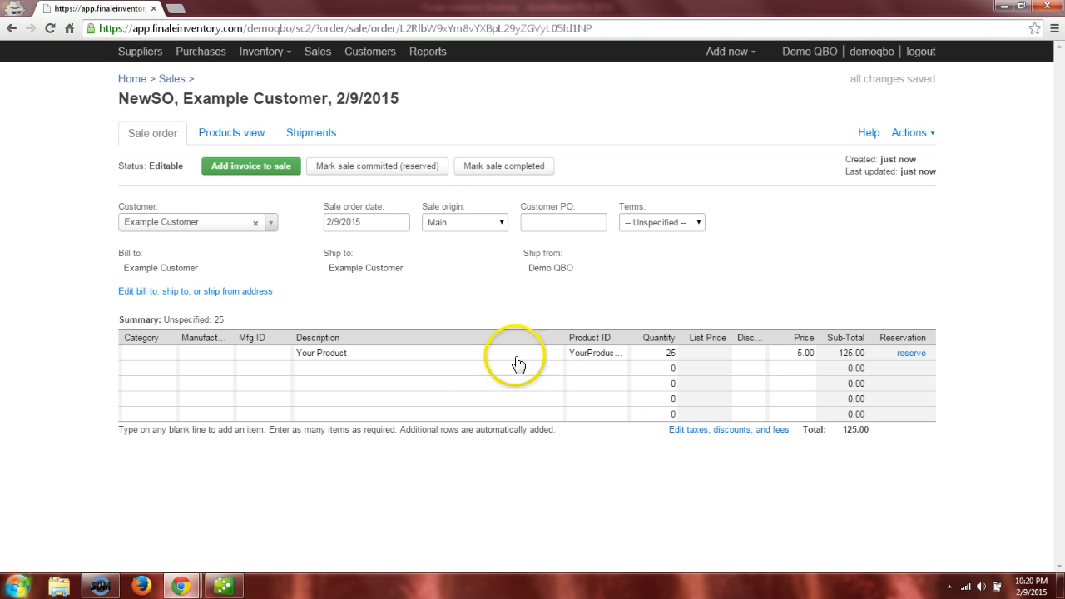
Step: Add a Shipping fee of 25 to the sale, save it and return to the sale order
click(697, 434)
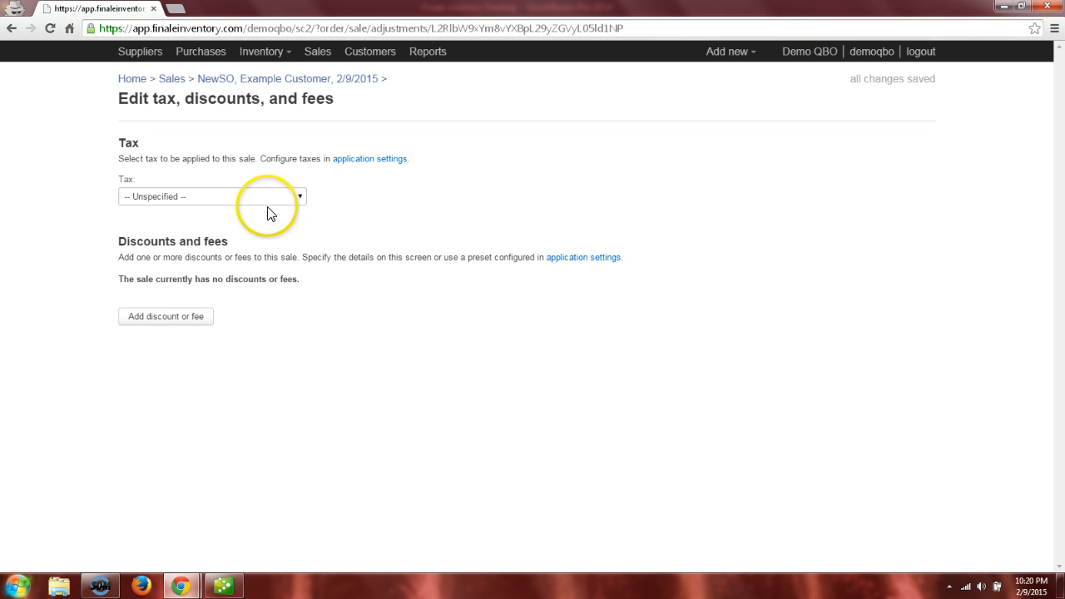
click(178, 322)
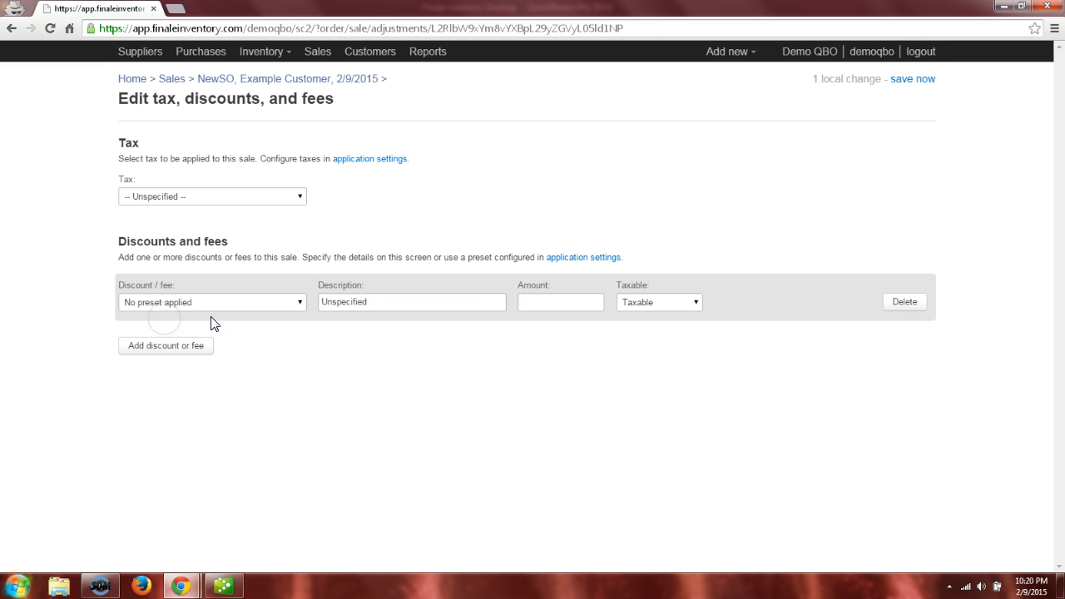
click(300, 302)
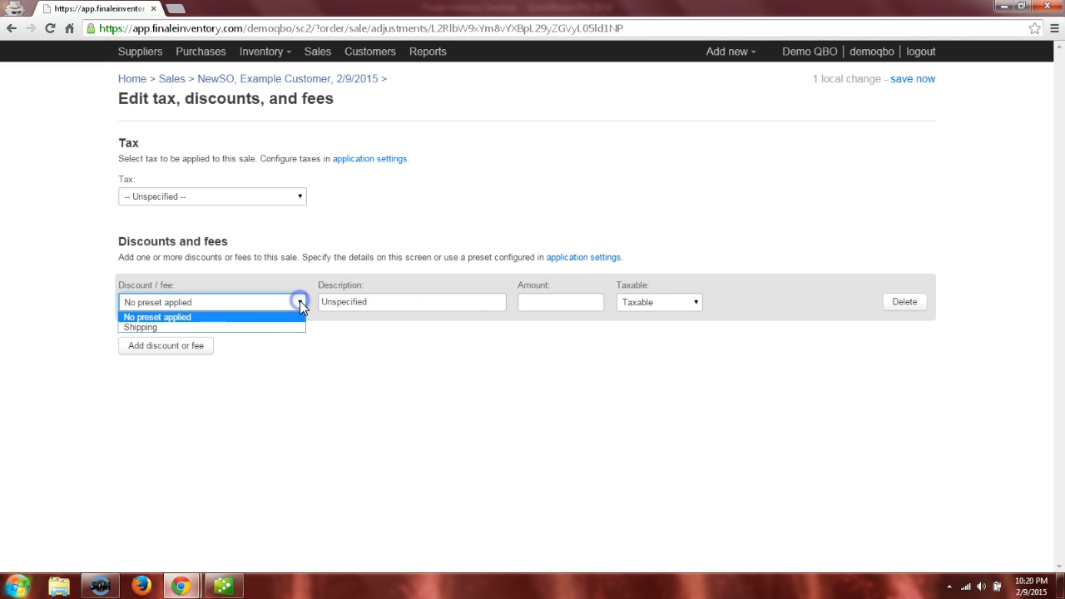
click(188, 327)
click(531, 297)
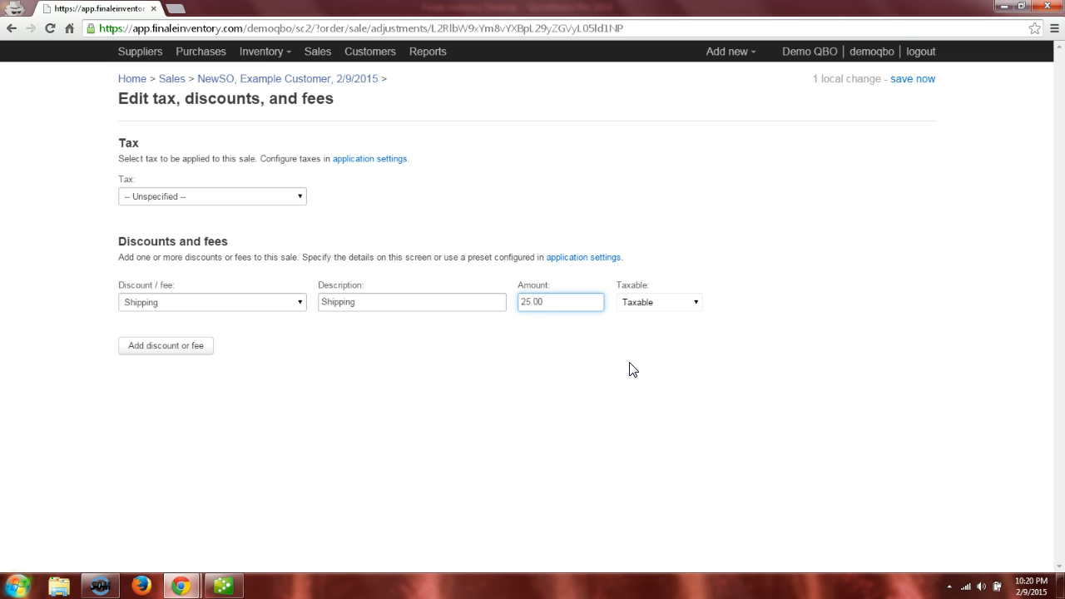
click(581, 341)
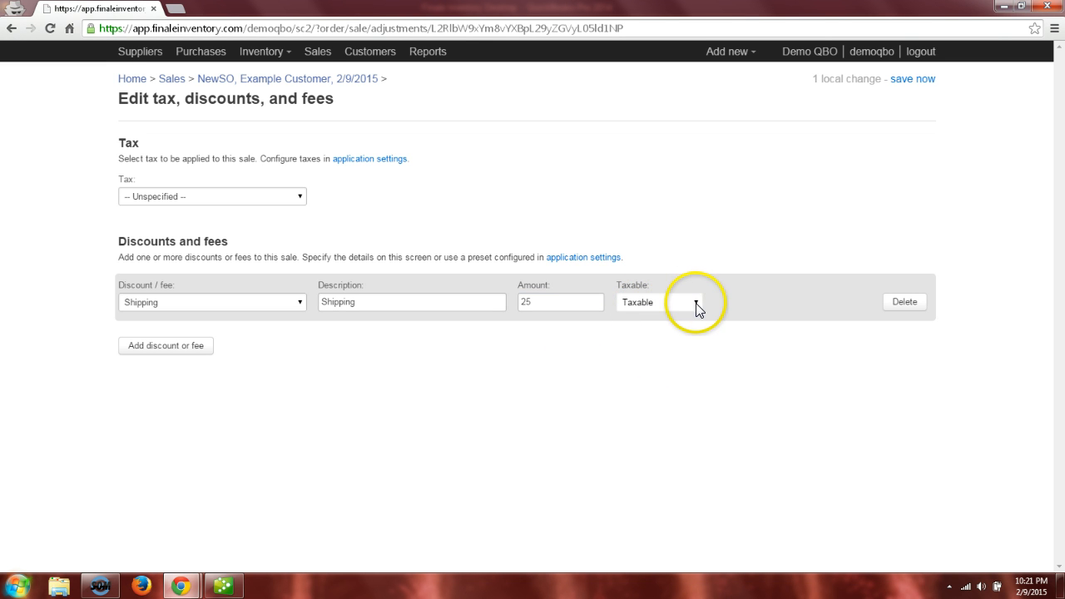
click(923, 80)
click(301, 83)
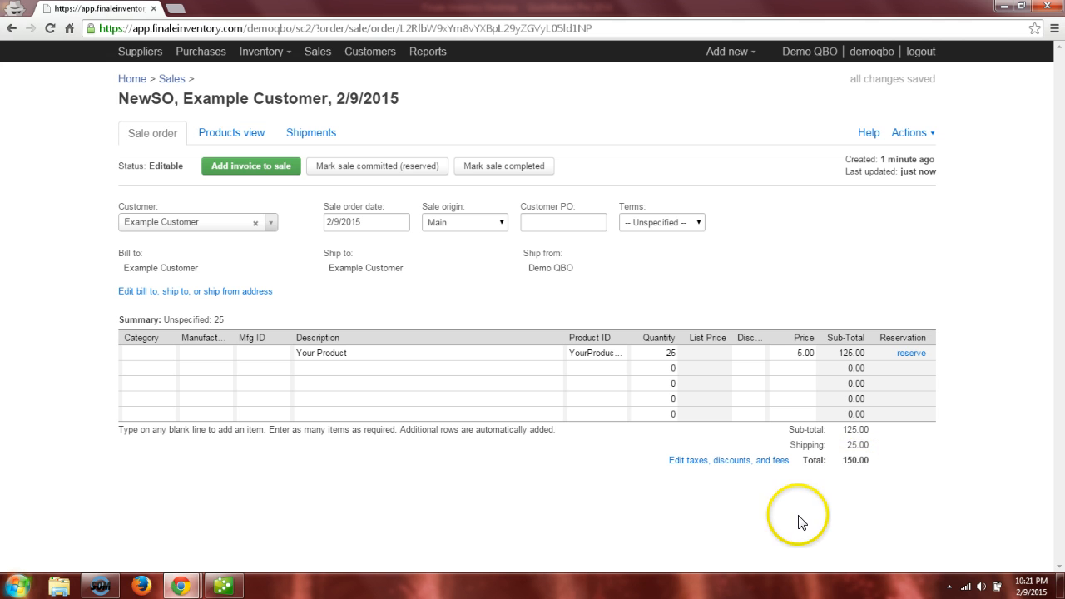
Step: Mark the sale as committed, and check it in the sales list and in Your Product's expanded stock details
click(364, 169)
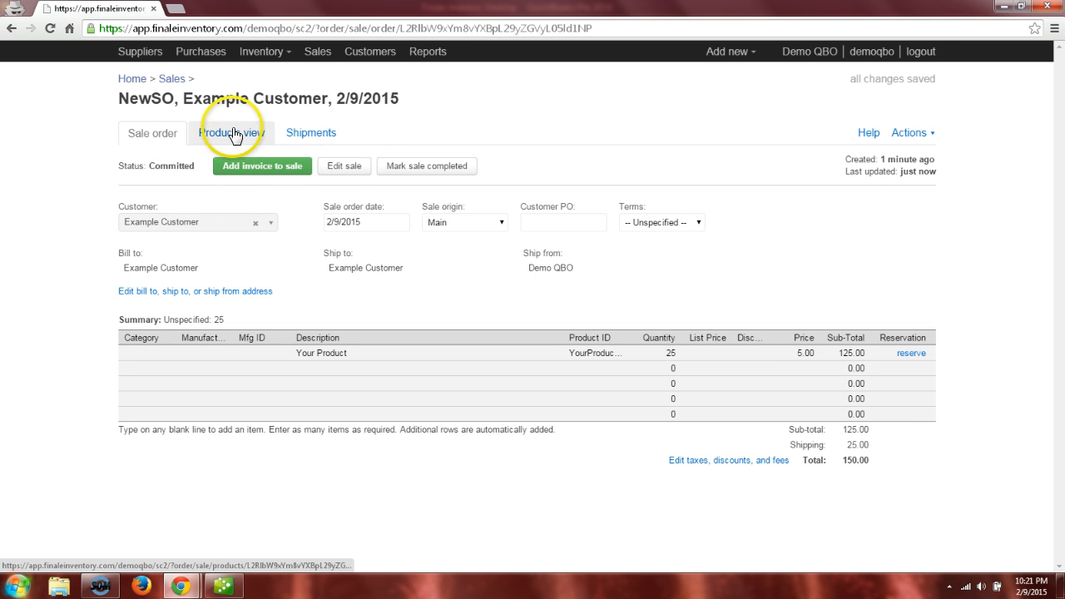
click(172, 81)
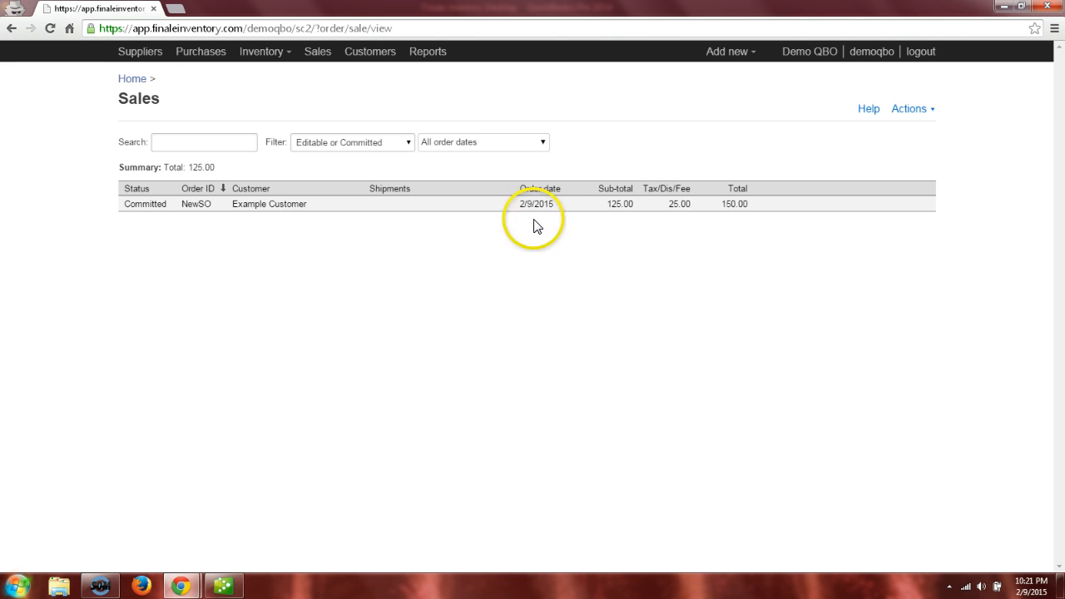
click(262, 53)
click(271, 73)
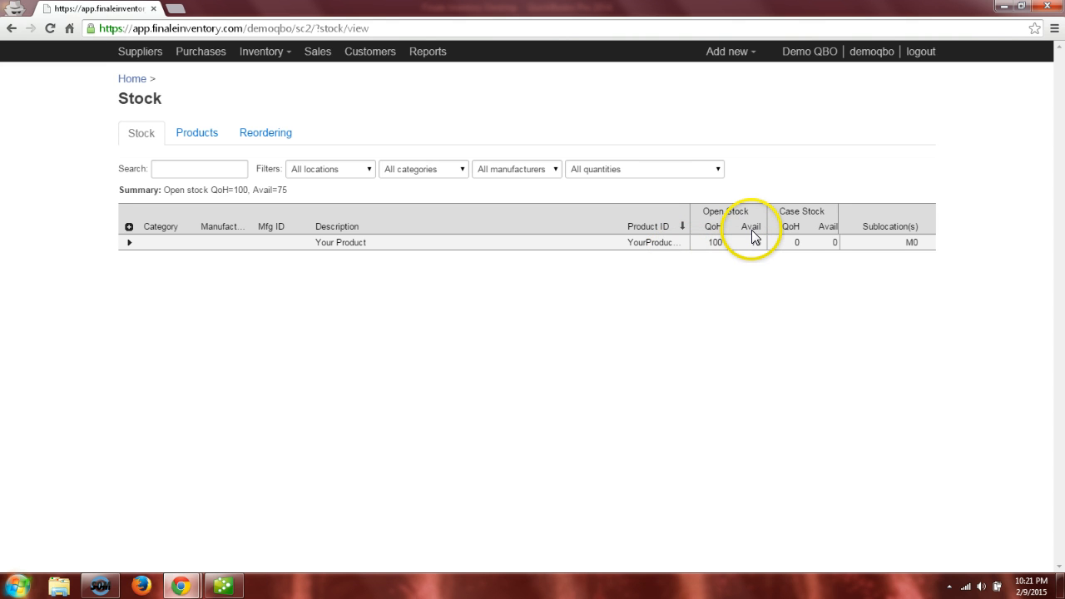
click(129, 244)
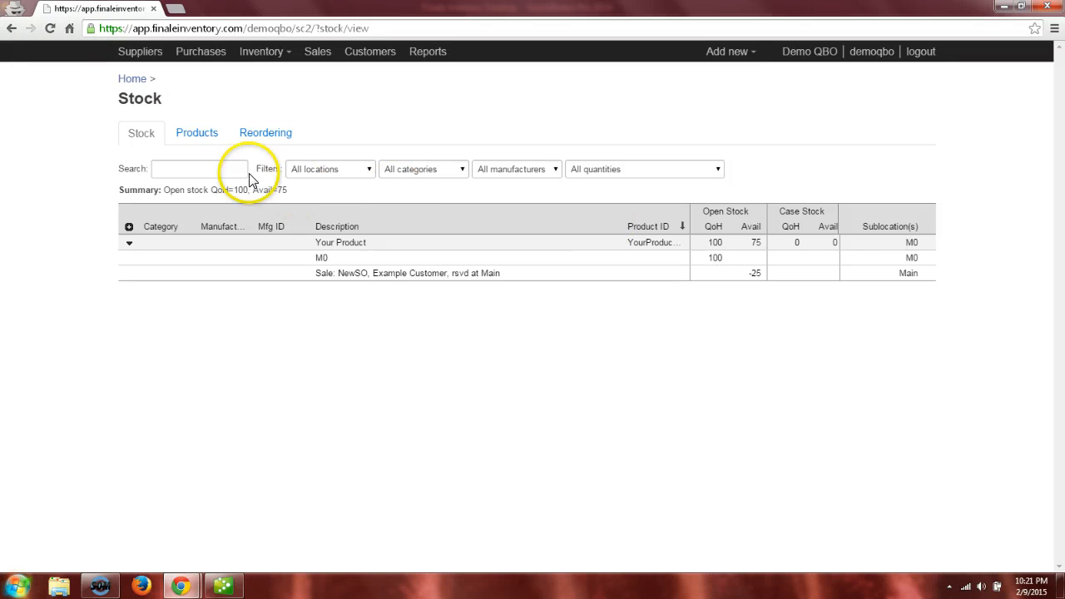
Step: Reopen the NewSO sale, update its shipment to match the order and ship it with the date 2/9/2015
click(318, 55)
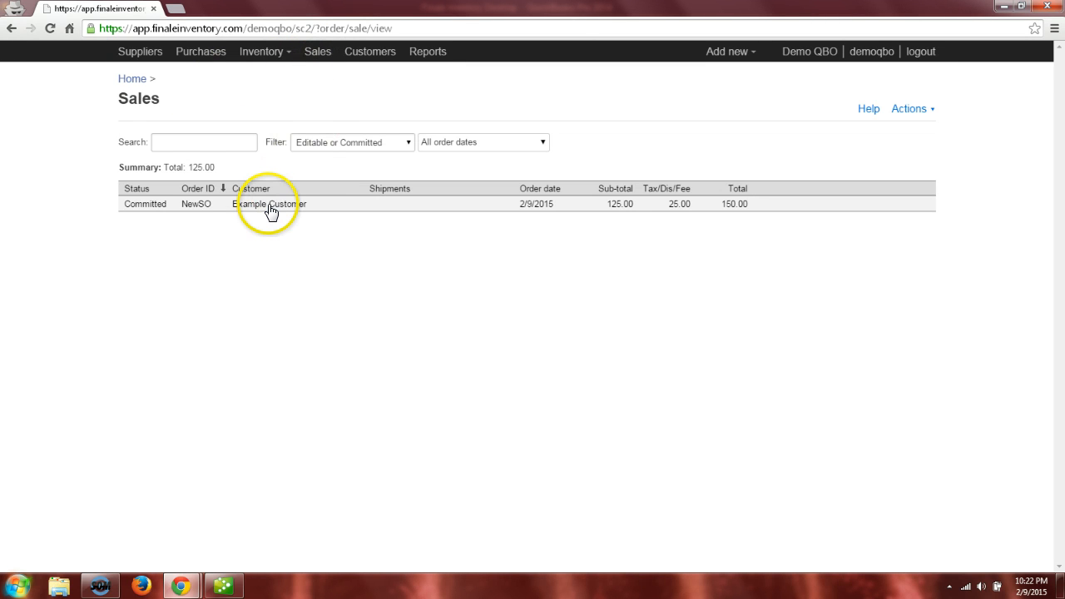
click(270, 212)
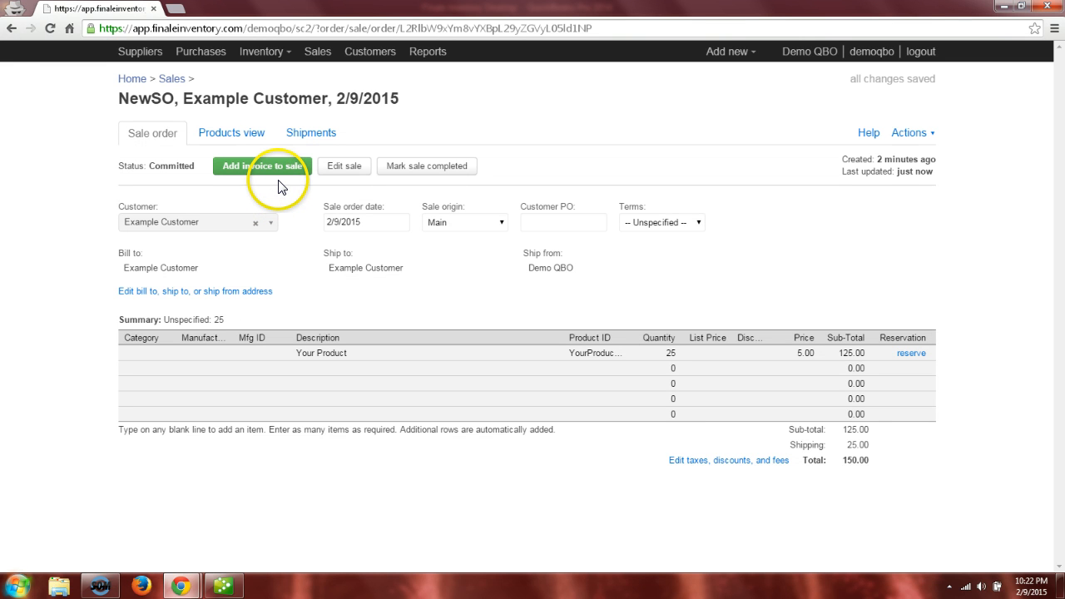
click(303, 140)
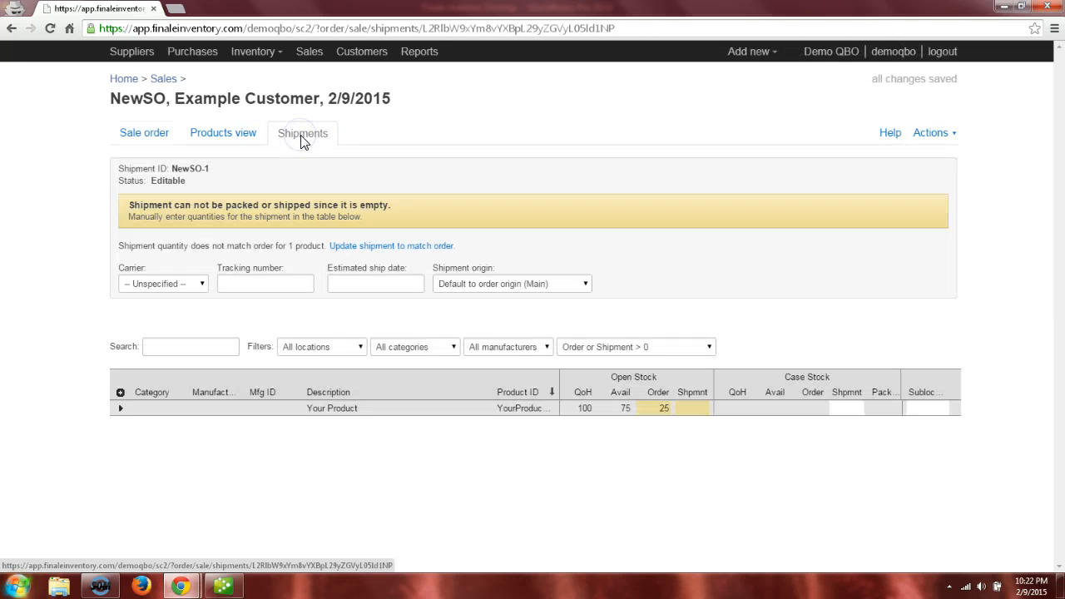
click(359, 250)
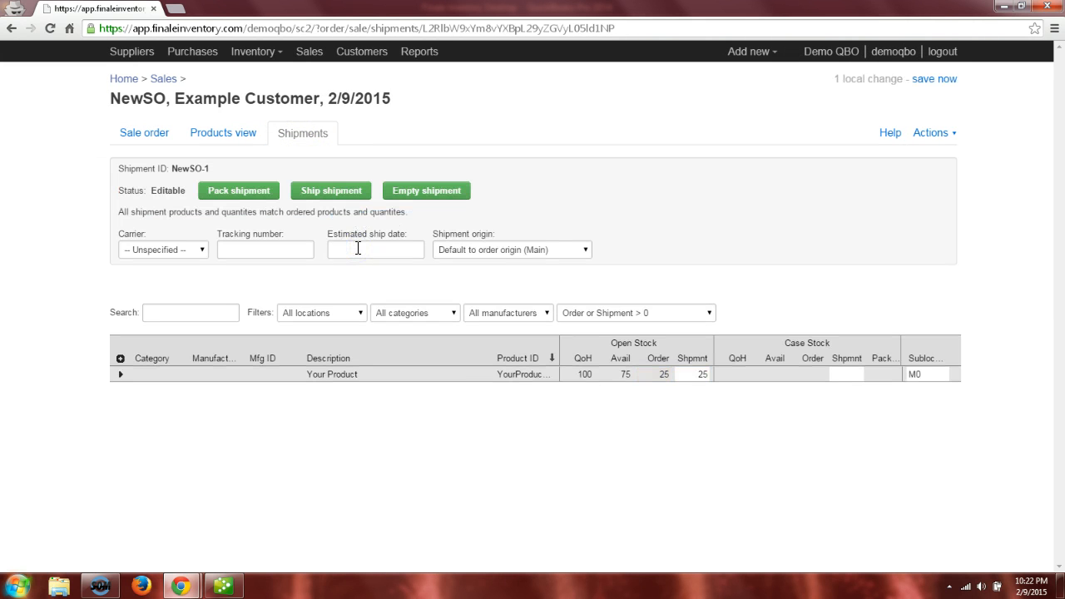
click(342, 197)
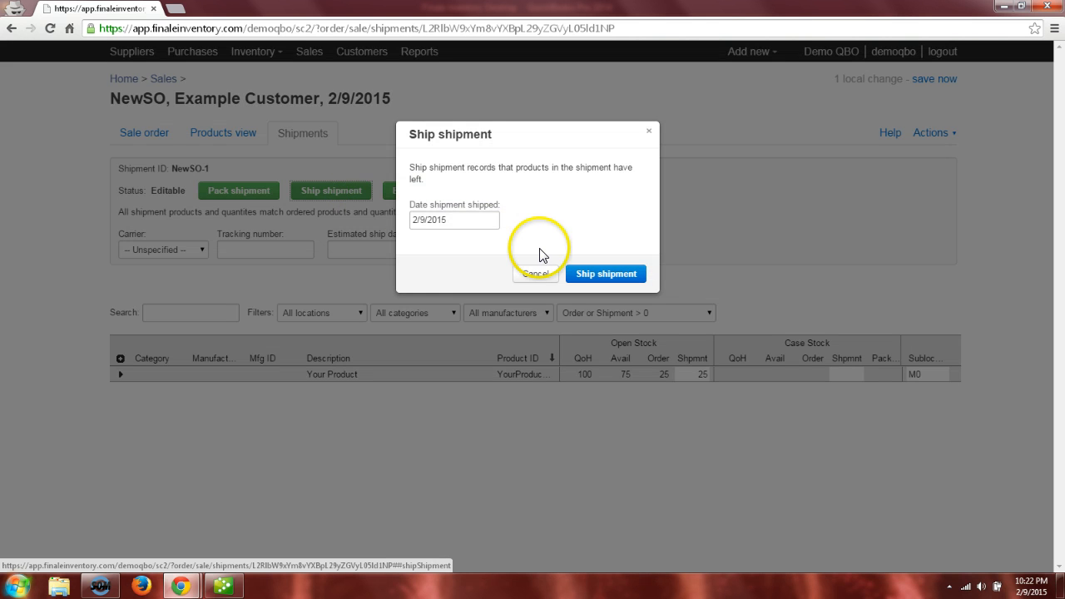
click(598, 278)
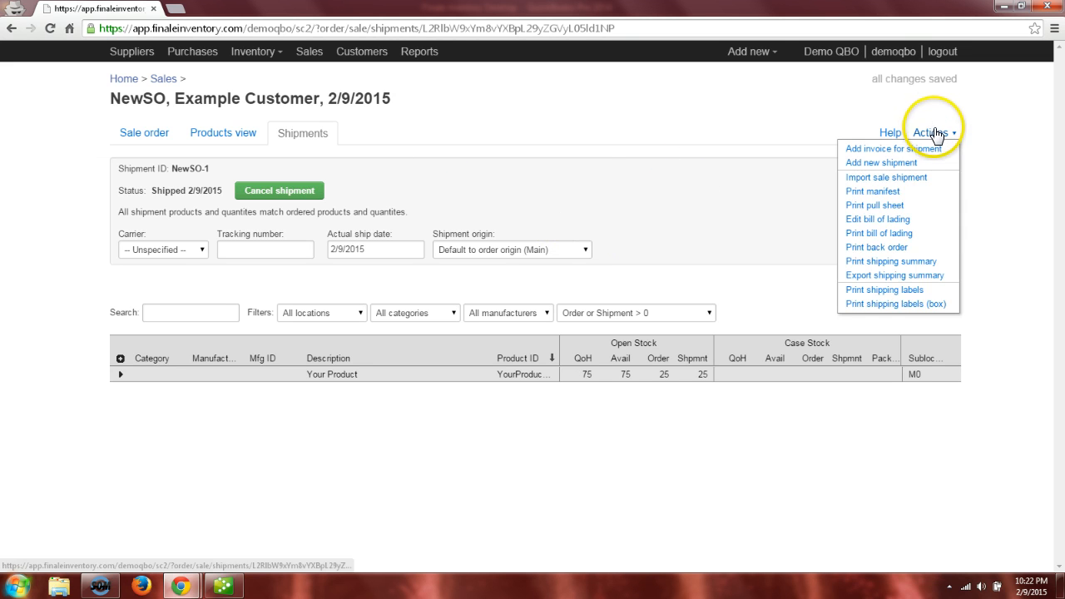
Step: Add an invoice for the shipment, and review the sale order, shipment and invoice before returning to the home page
mouse_move(934, 135)
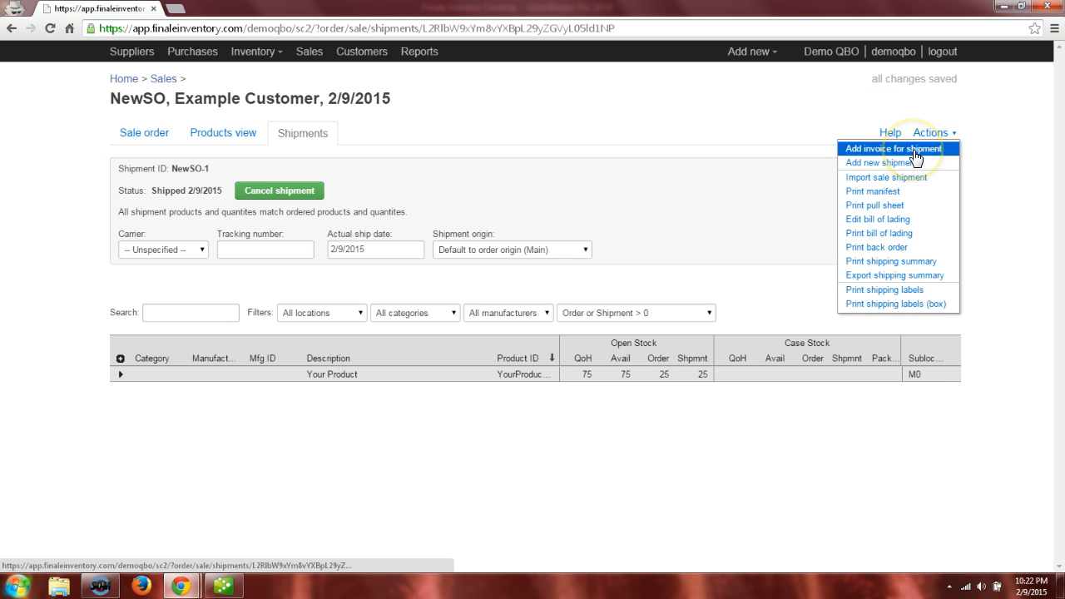
click(916, 150)
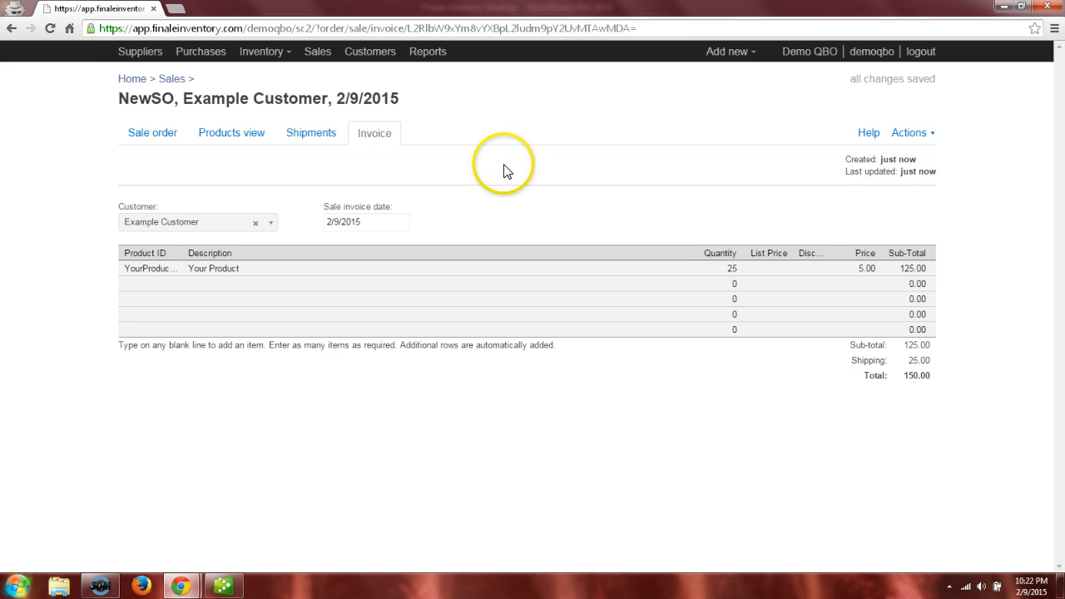
click(155, 135)
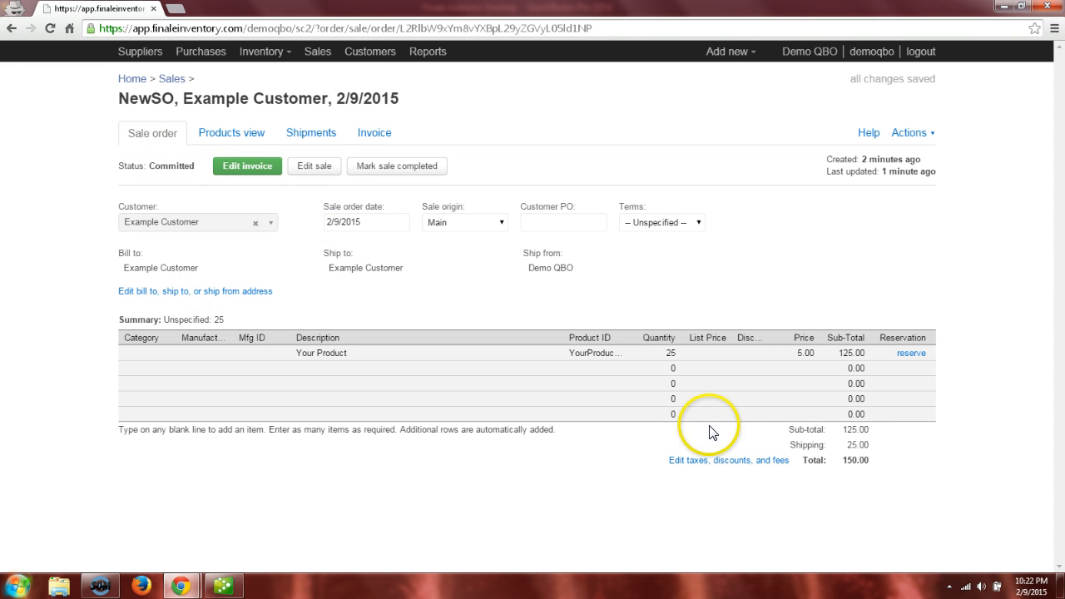
click(309, 134)
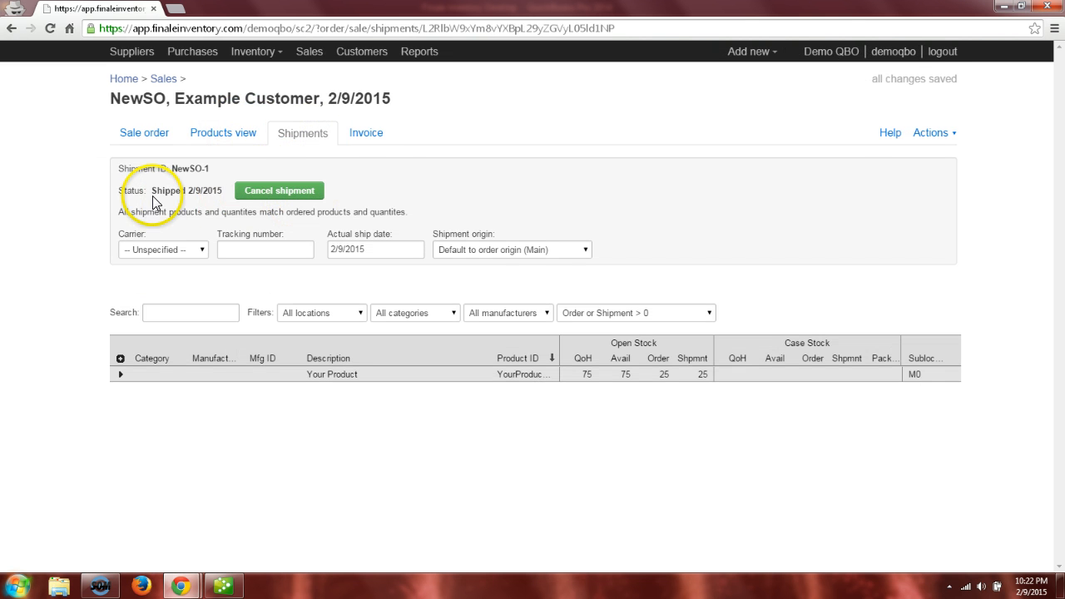
click(376, 138)
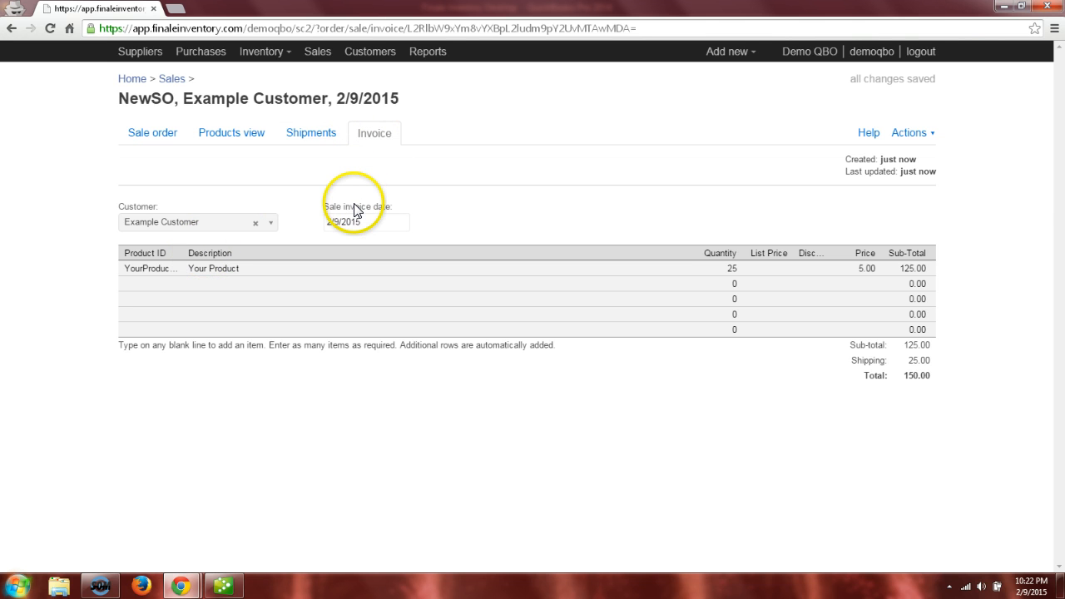
click(138, 88)
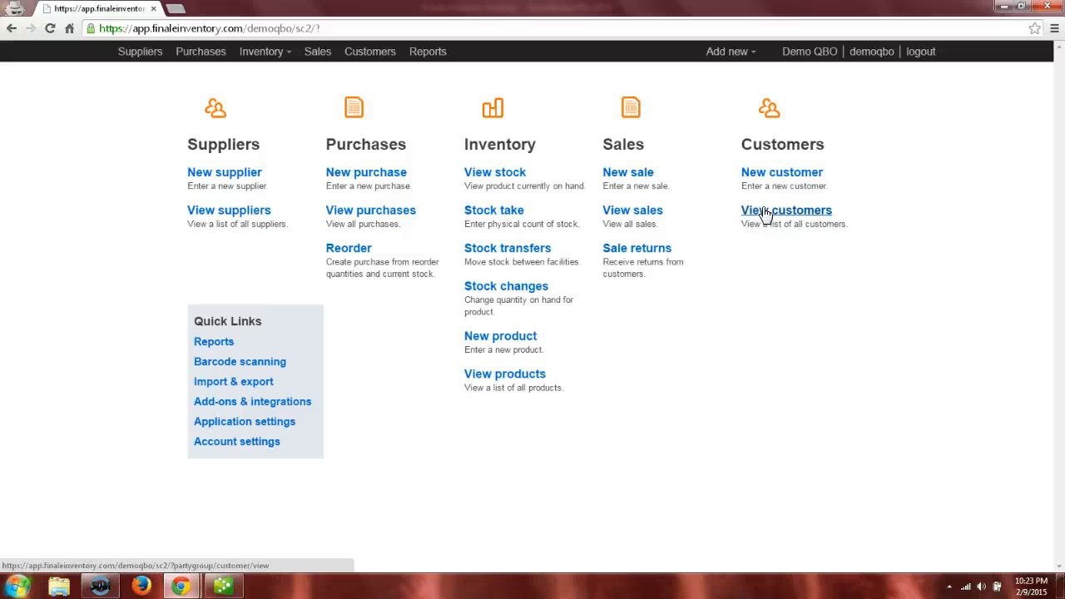
click(756, 237)
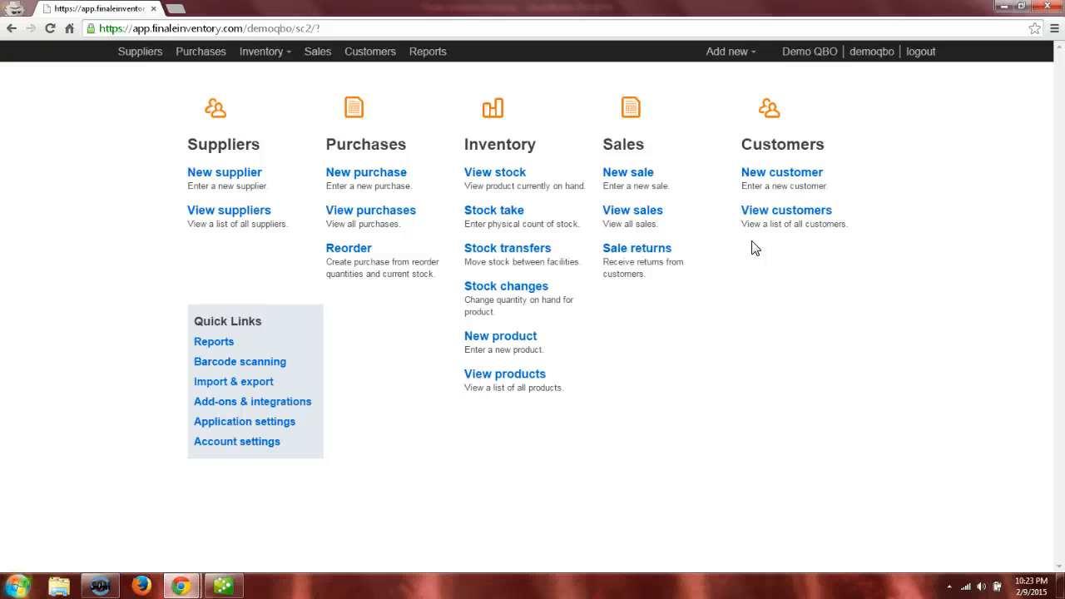
click(739, 253)
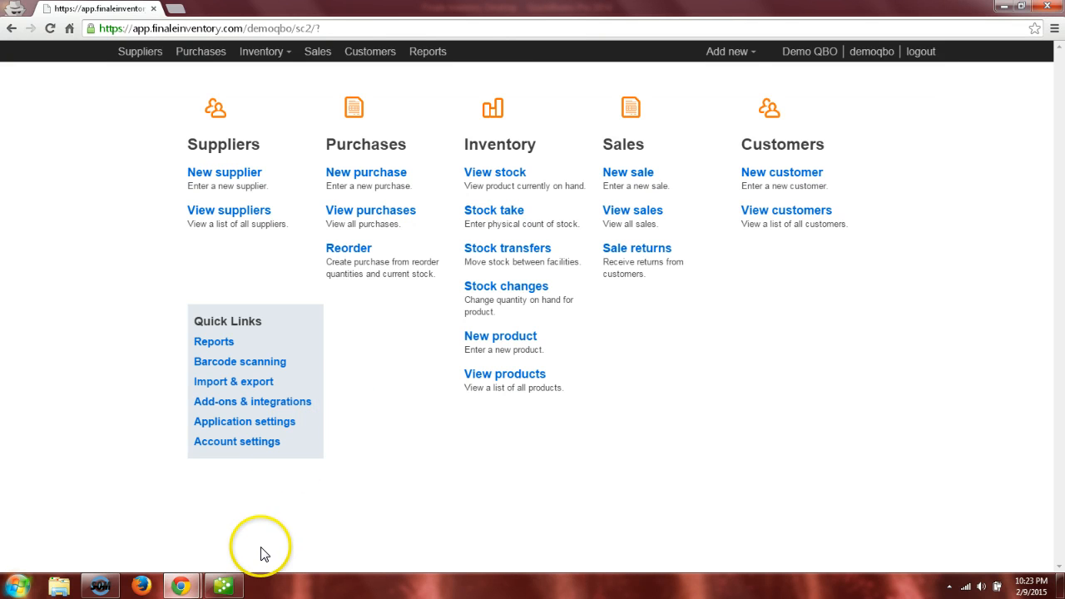
Step: Switch to QuickBooks Pro 2014 and examine the vendor, customer and item lists
click(223, 585)
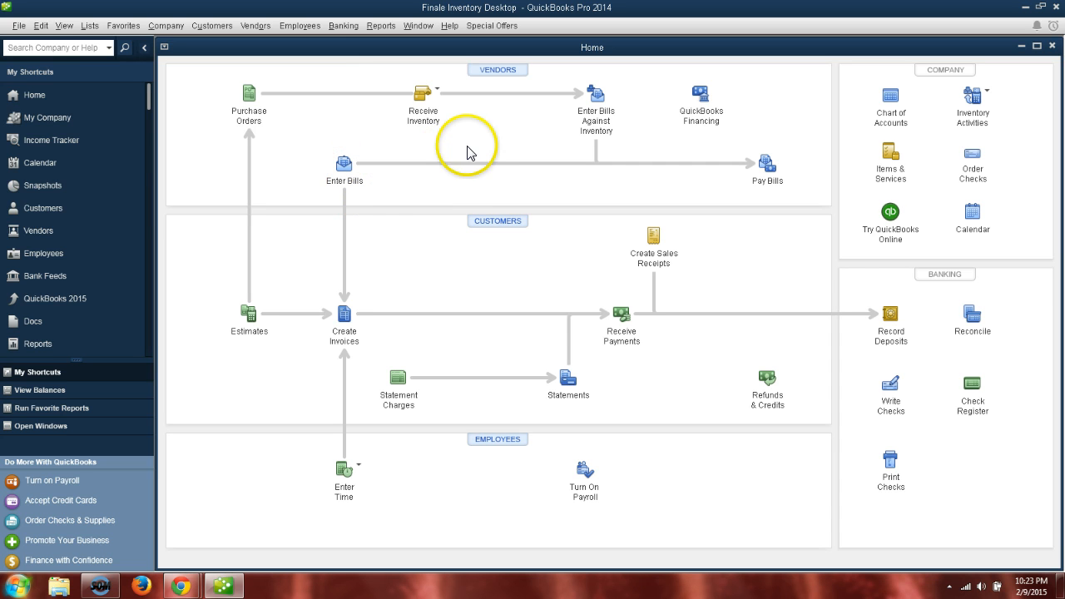
click(59, 232)
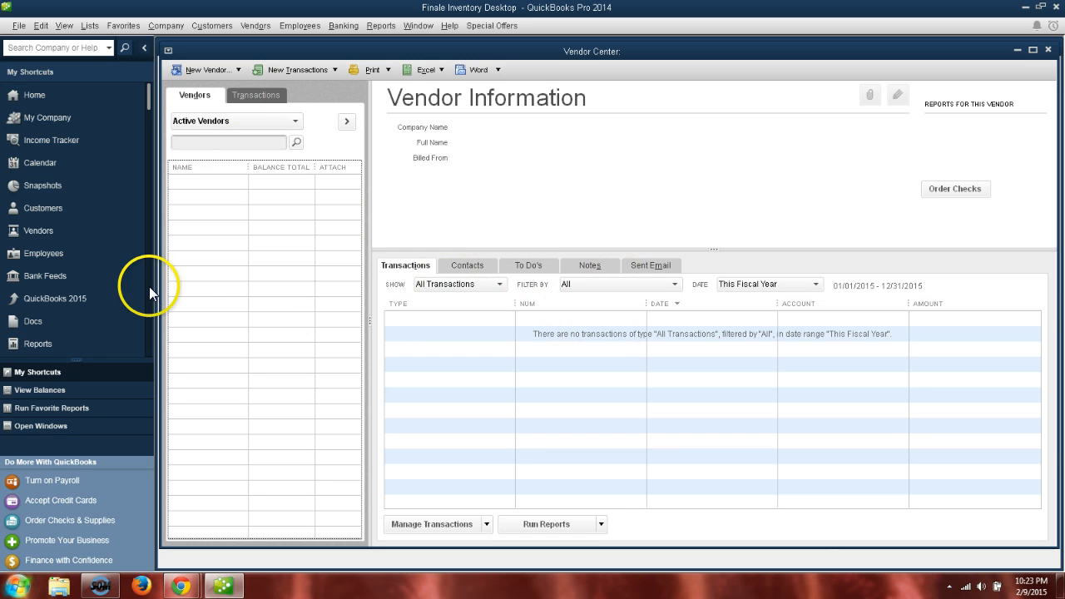
click(53, 208)
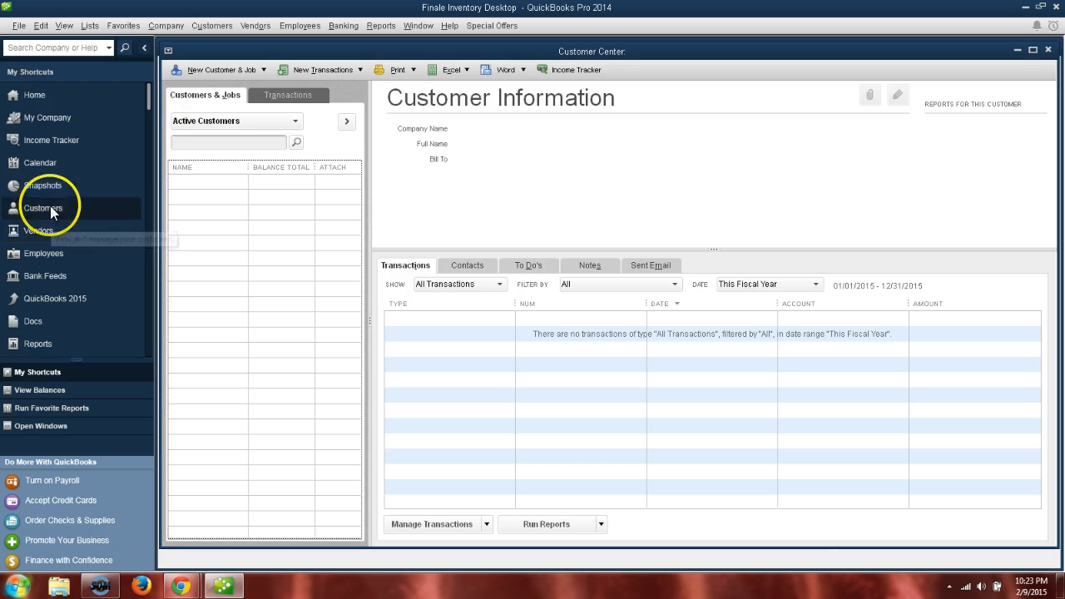
click(89, 26)
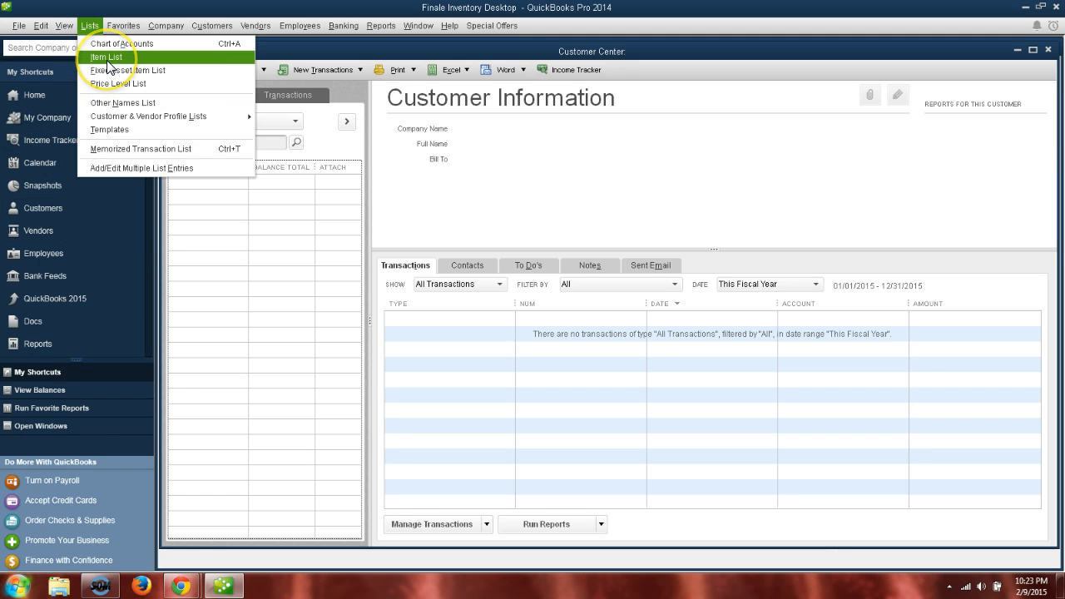
click(106, 58)
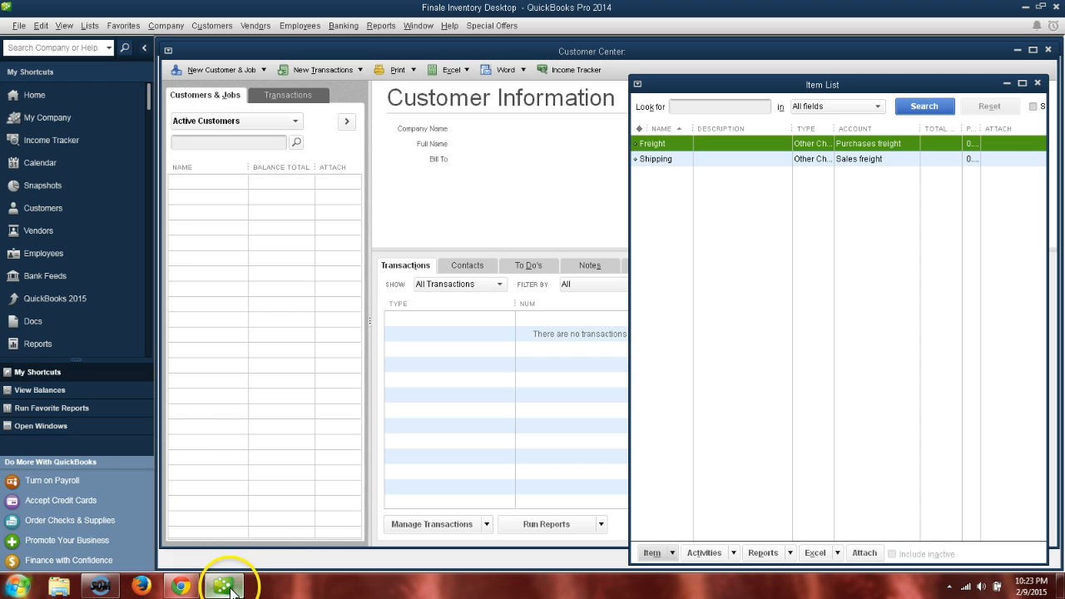
Step: Switch back to Finale Inventory in the browser and open the add-ons and integrations page
mouse_move(181, 591)
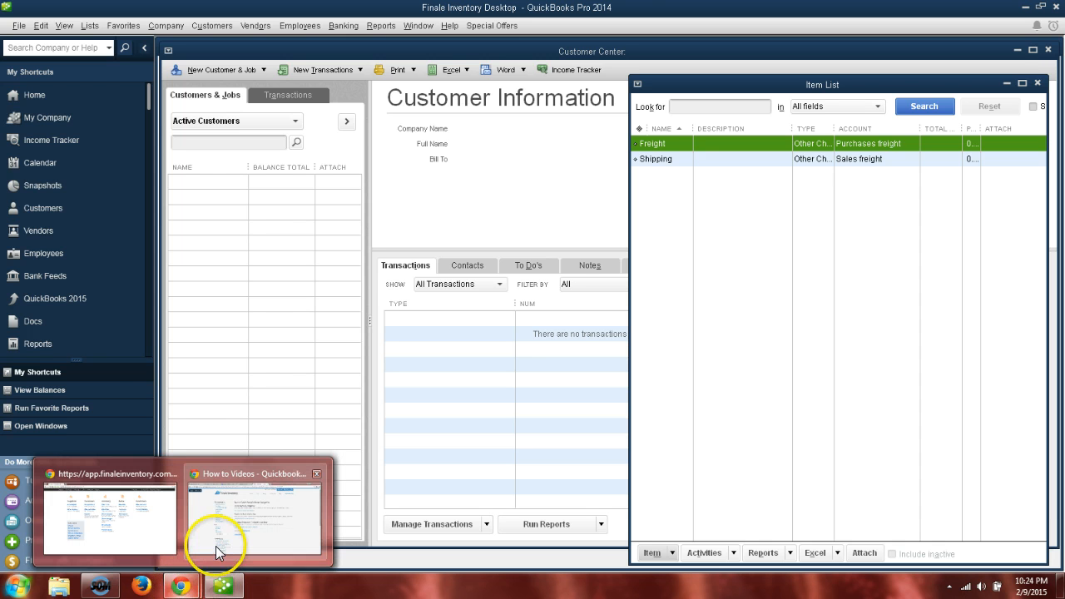
click(133, 471)
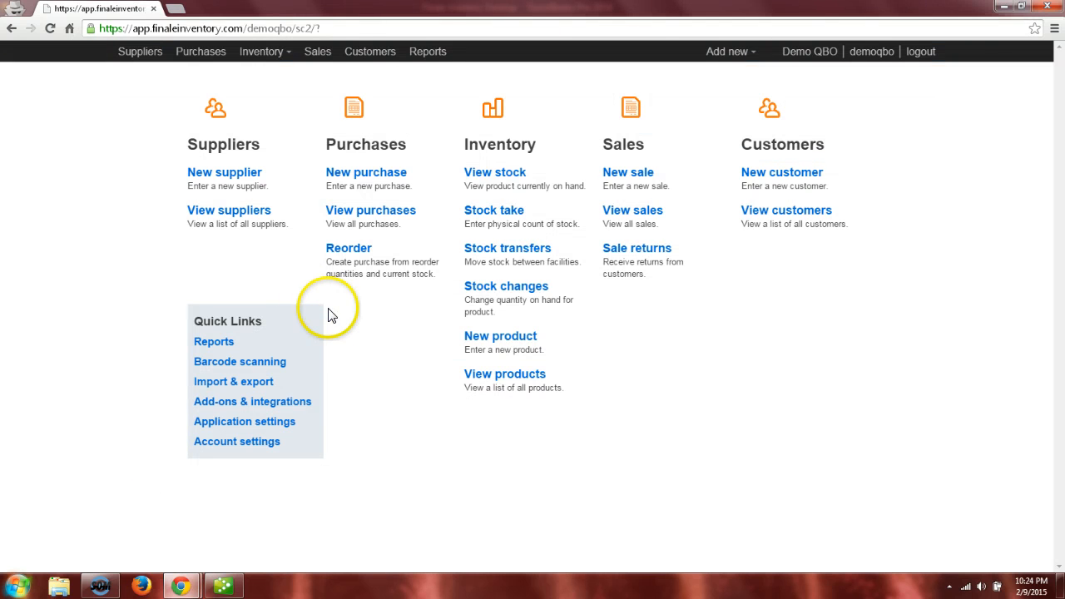
click(273, 406)
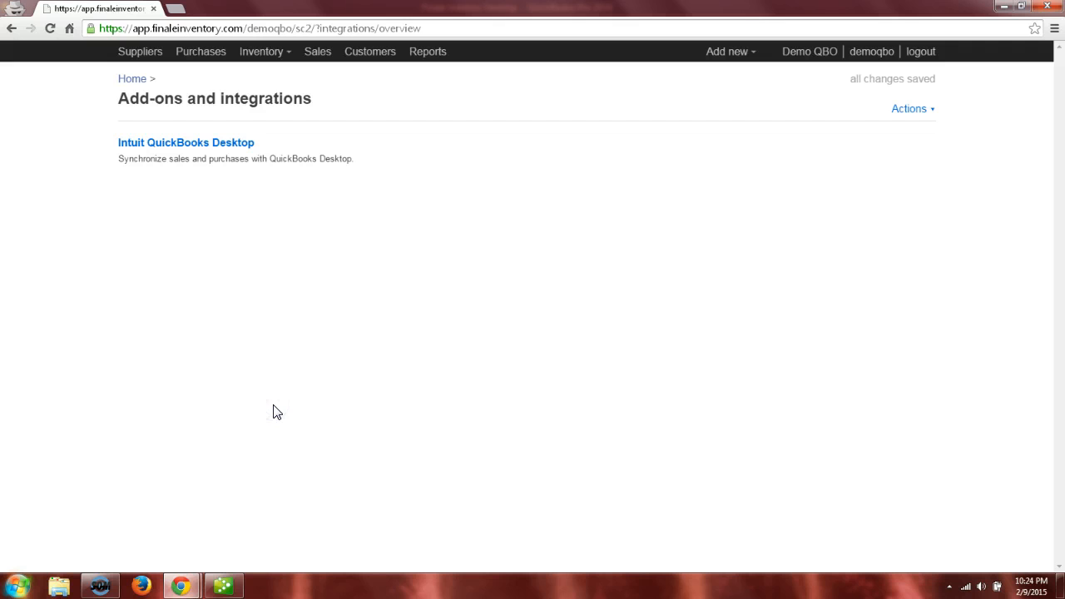
Step: Open the Intuit QuickBooks Desktop integration and sync the pending product, customer, vendor, invoice and purchase order
click(197, 151)
click(197, 151)
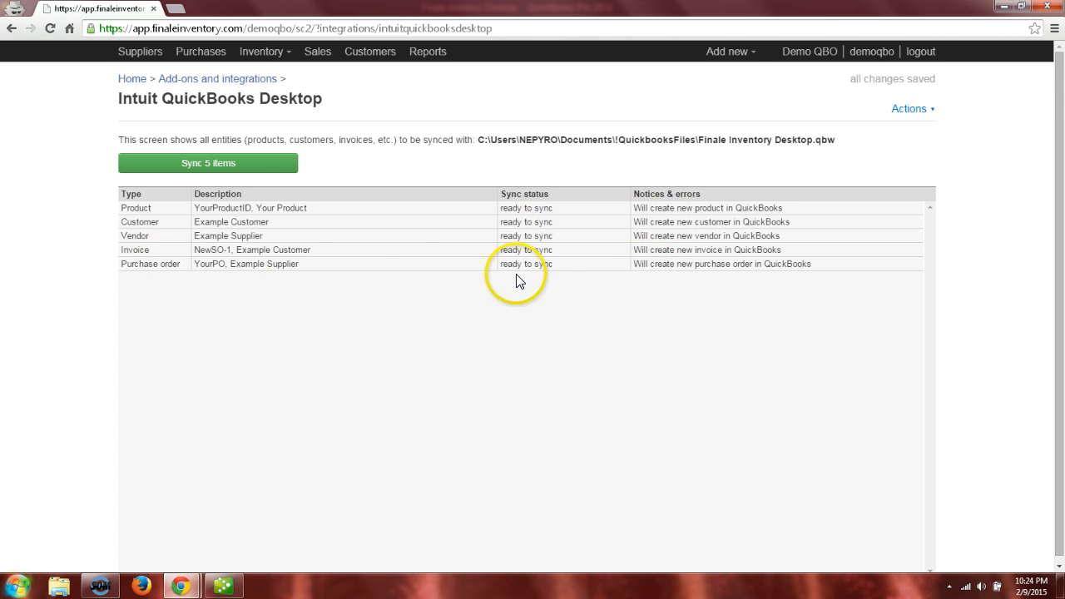
click(272, 172)
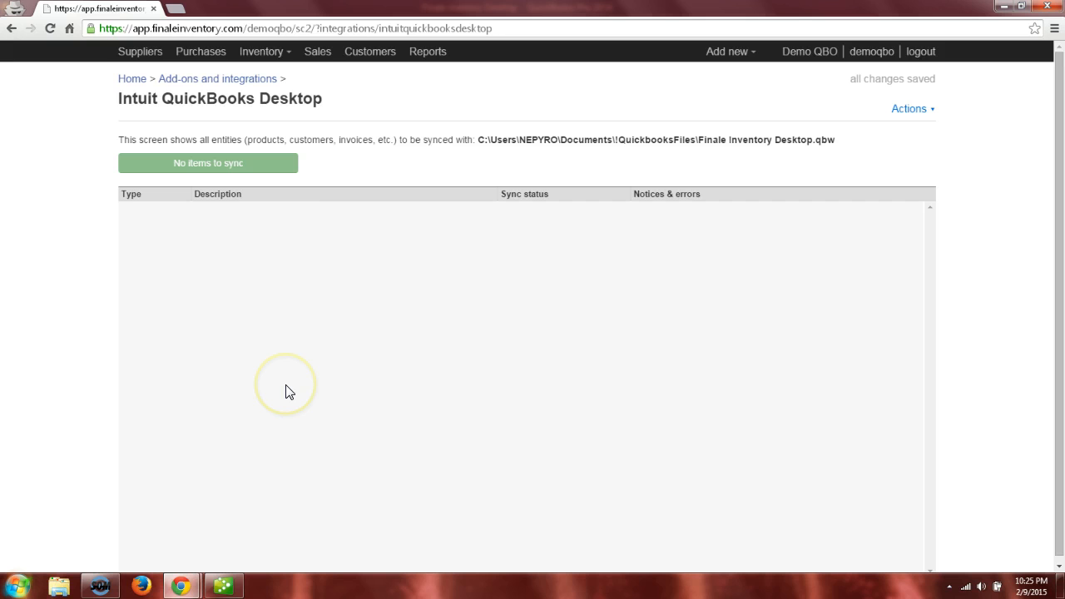
Step: Switch to QuickBooks Pro 2014 and review the customer record and the invoice transactions in the Customer Center
click(222, 586)
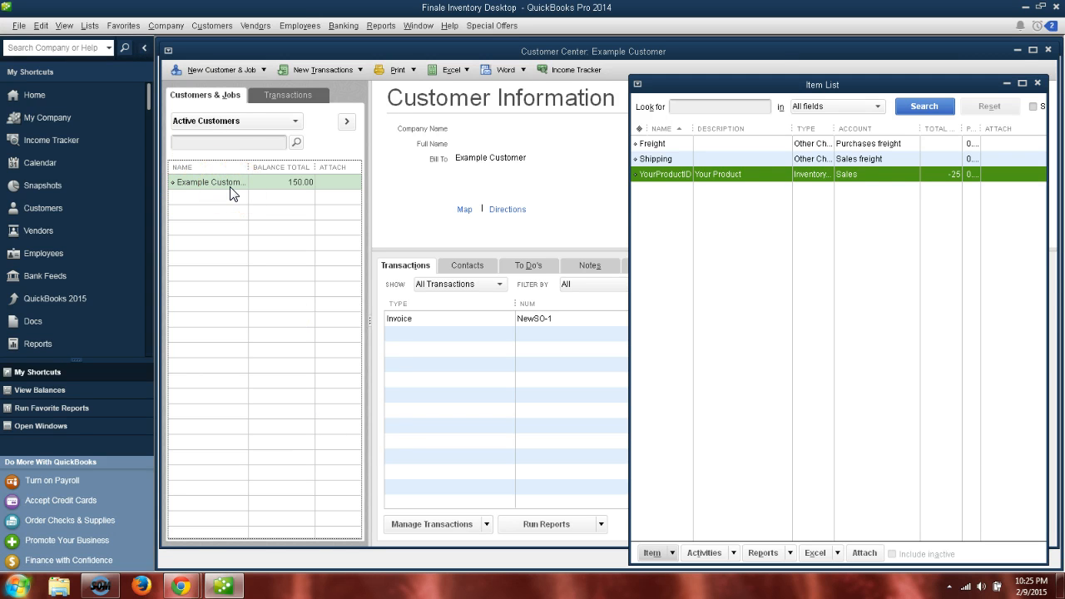
click(279, 96)
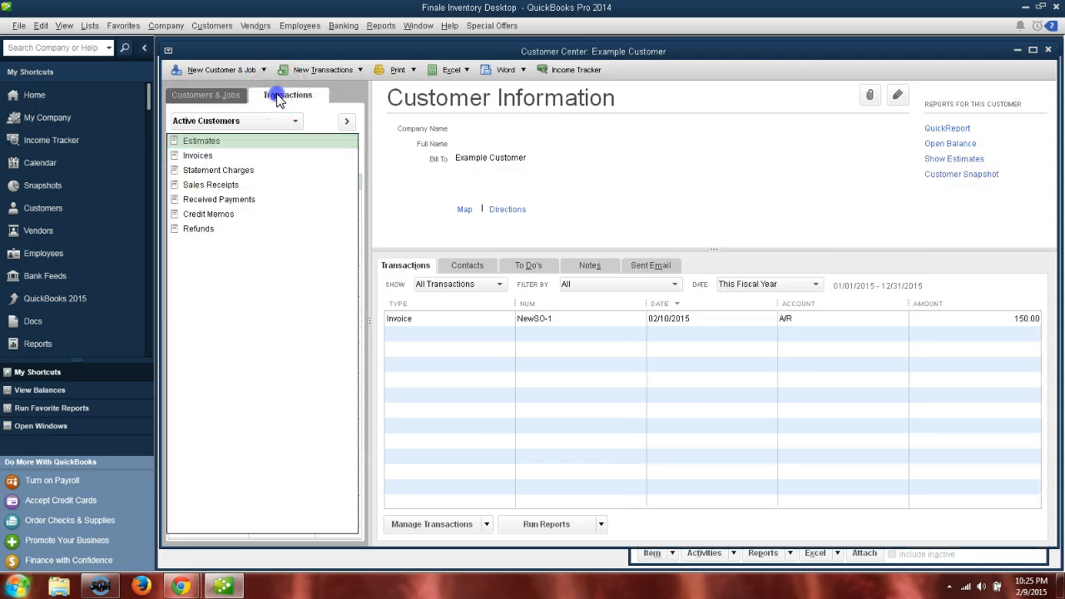
click(197, 157)
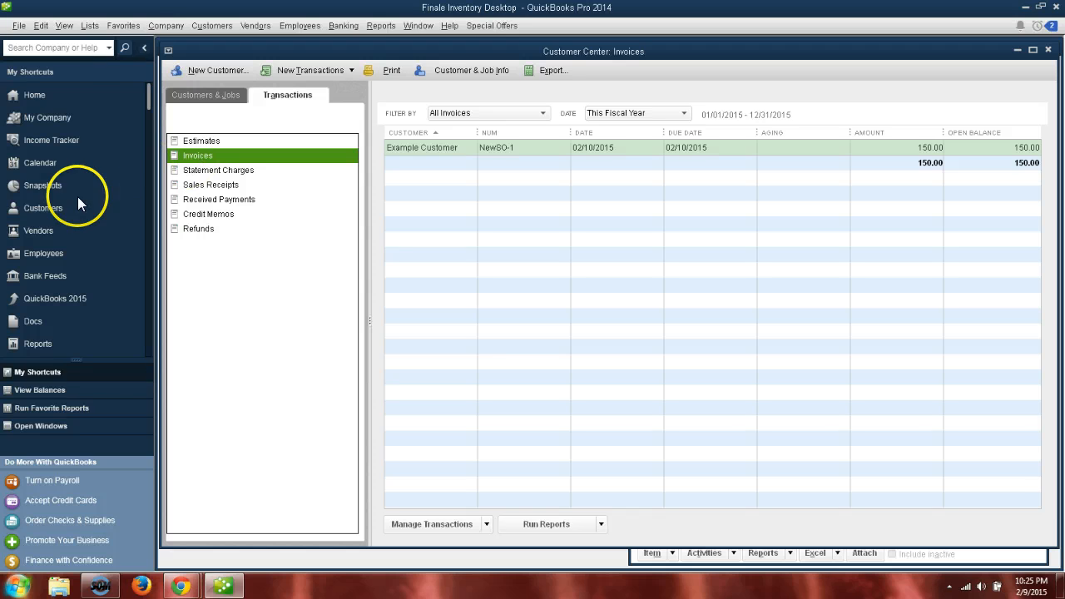
Step: Review the vendor record and the purchase order transactions in the Vendor Center
click(38, 231)
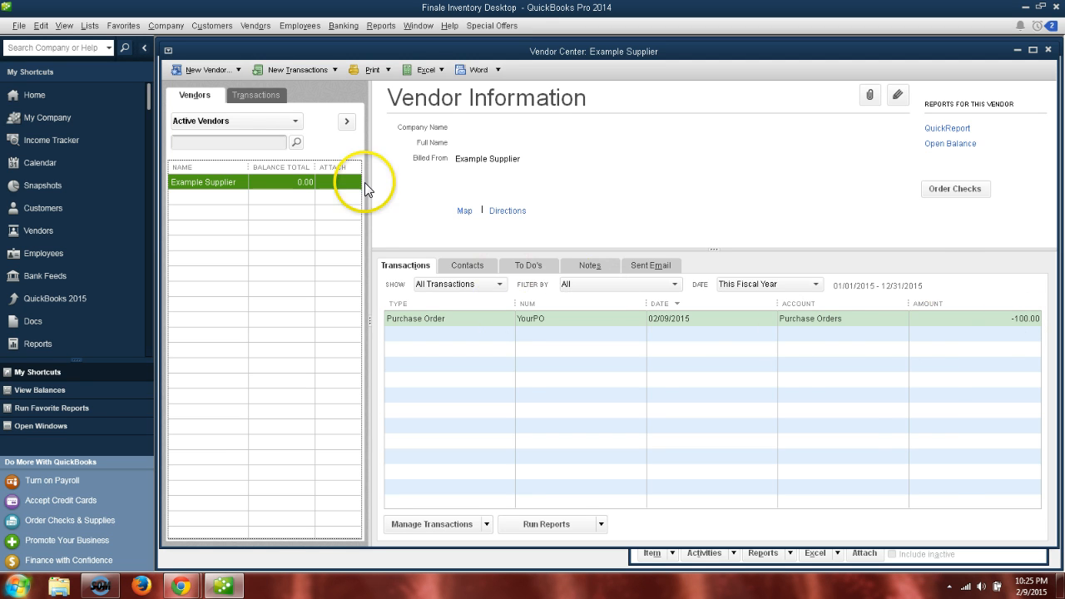
click(258, 97)
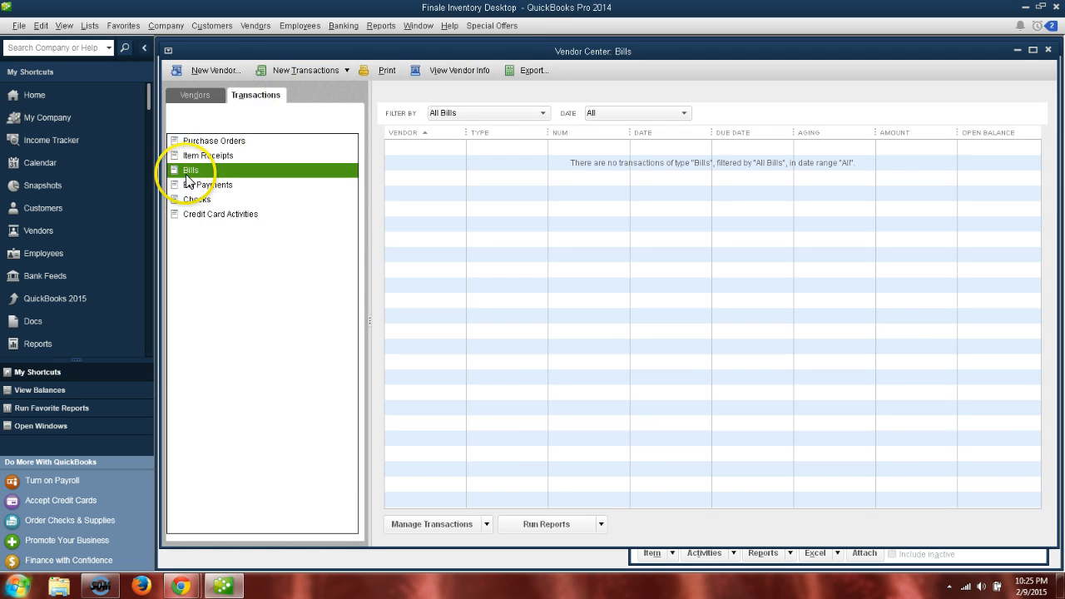
click(200, 144)
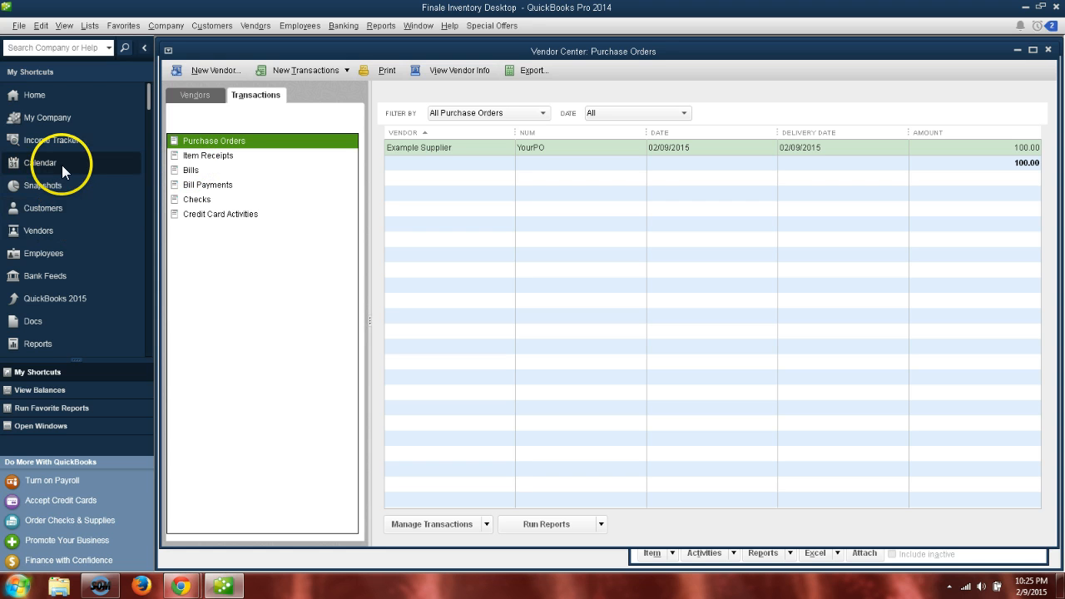
Step: Bring up the item list and examine the synchronized product YourProductID
click(91, 28)
click(106, 57)
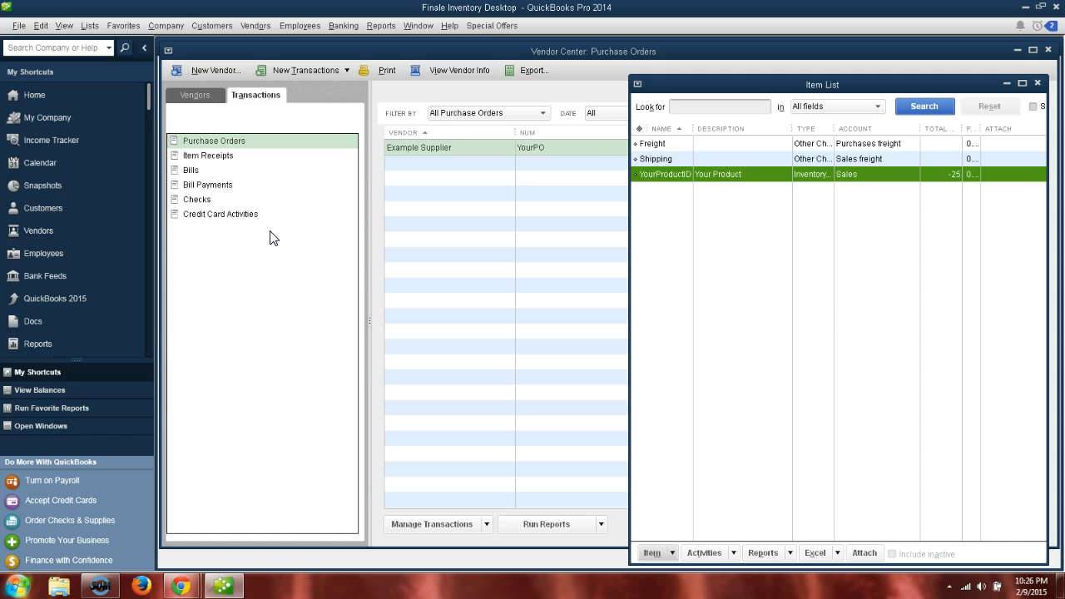
mouse_move(238, 587)
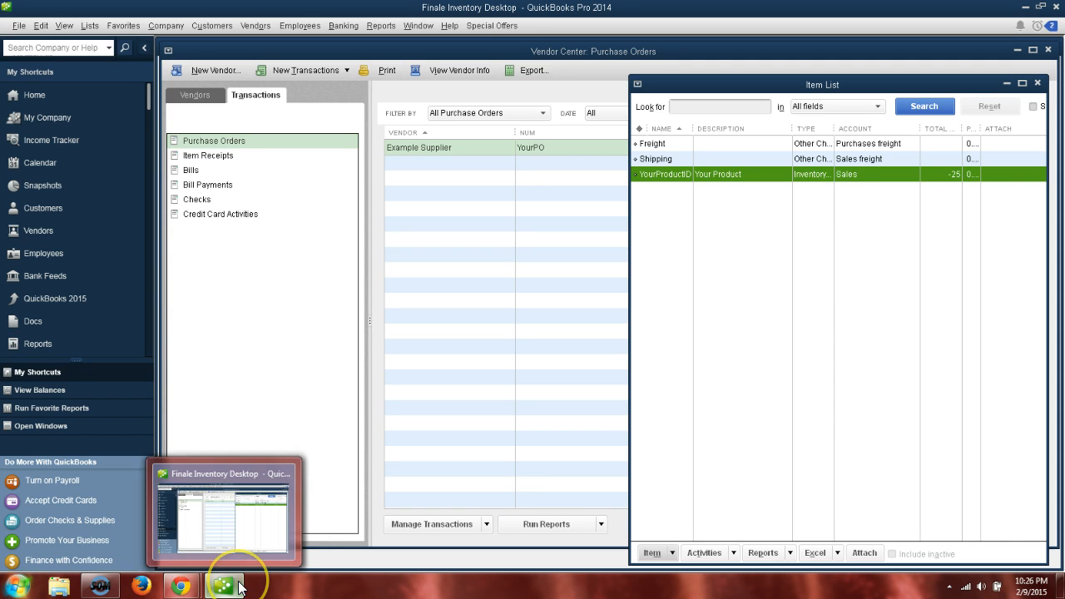